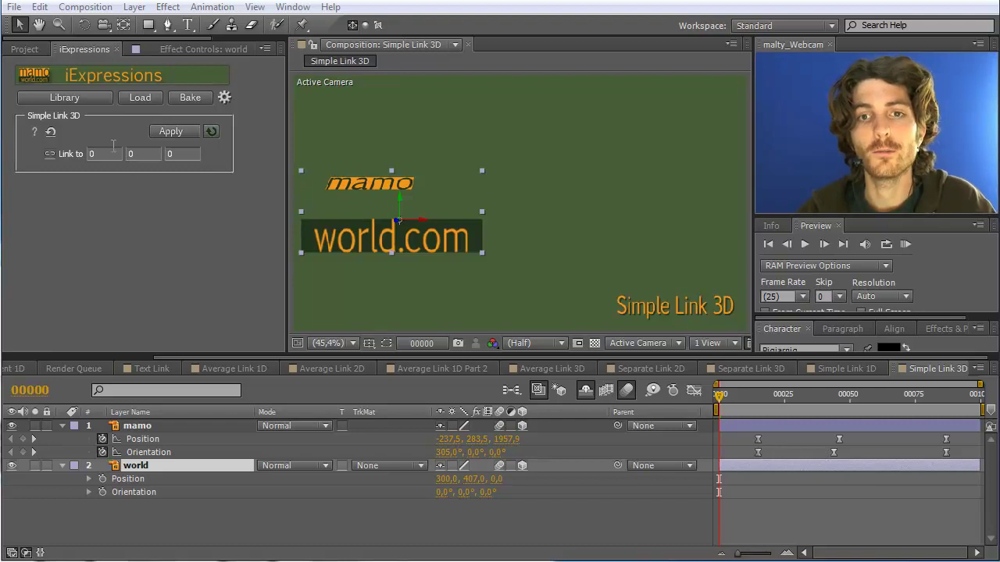
Inspect mamo's Position and Orientation keyframes and preview its motion path
{"action": "left_click", "coordinate": [150, 155]}
{"action": "left_click", "coordinate": [180, 152]}
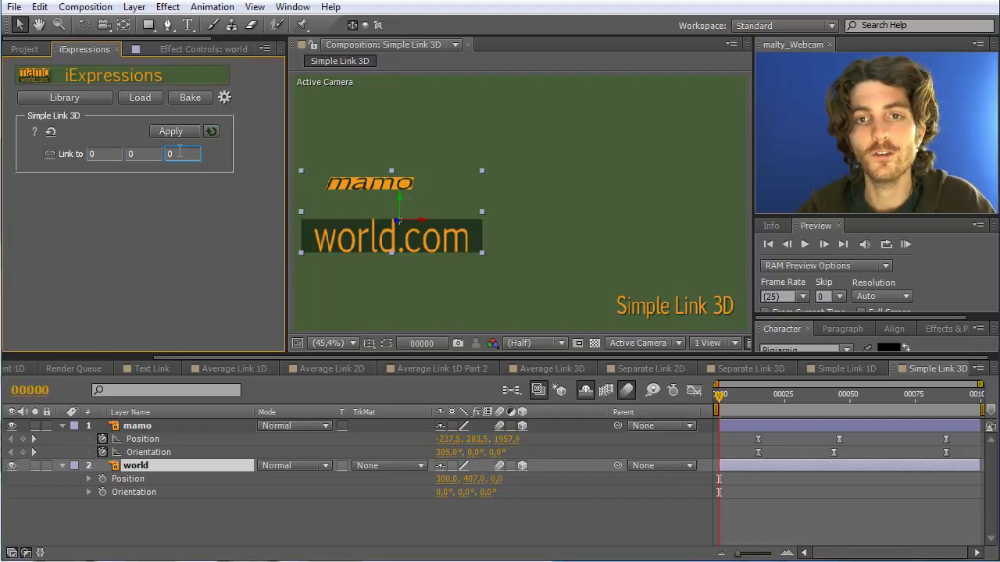
{"action": "left_click", "coordinate": [138, 438]}
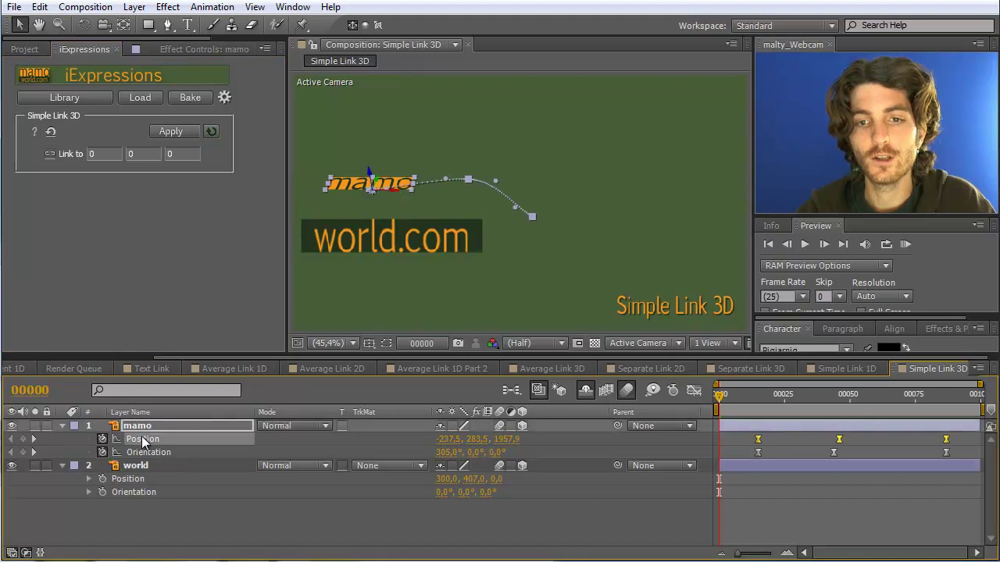
{"action": "left_click", "coordinate": [149, 453]}
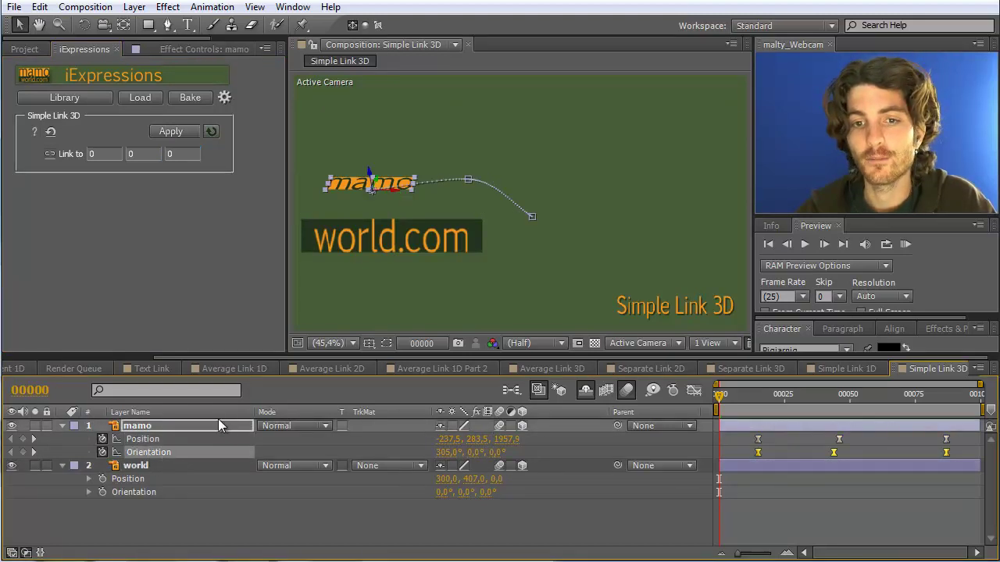
{"action": "left_click", "coordinate": [133, 426]}
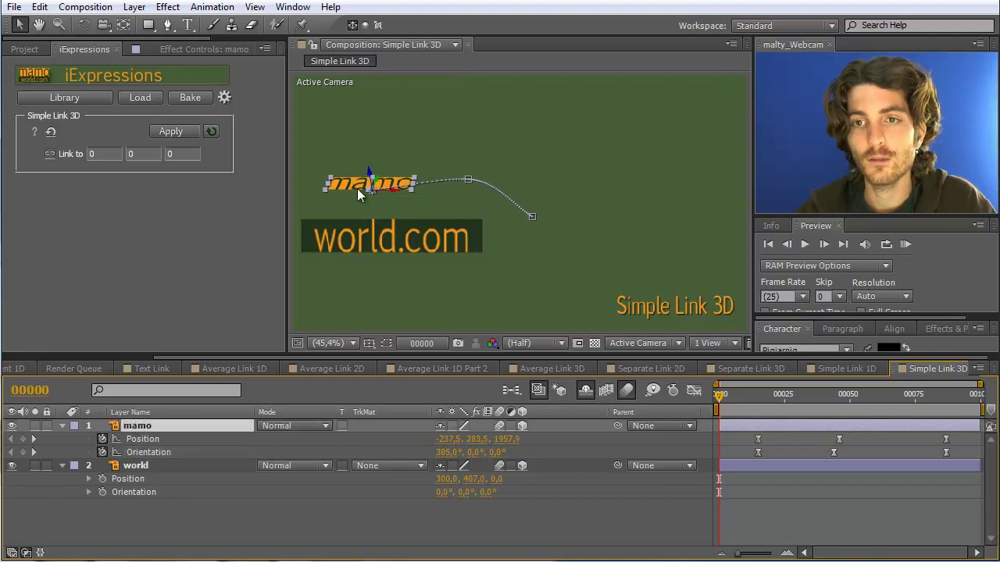
{"action": "left_click_drag", "start_coordinate": [721, 395], "coordinate": [857, 403]}
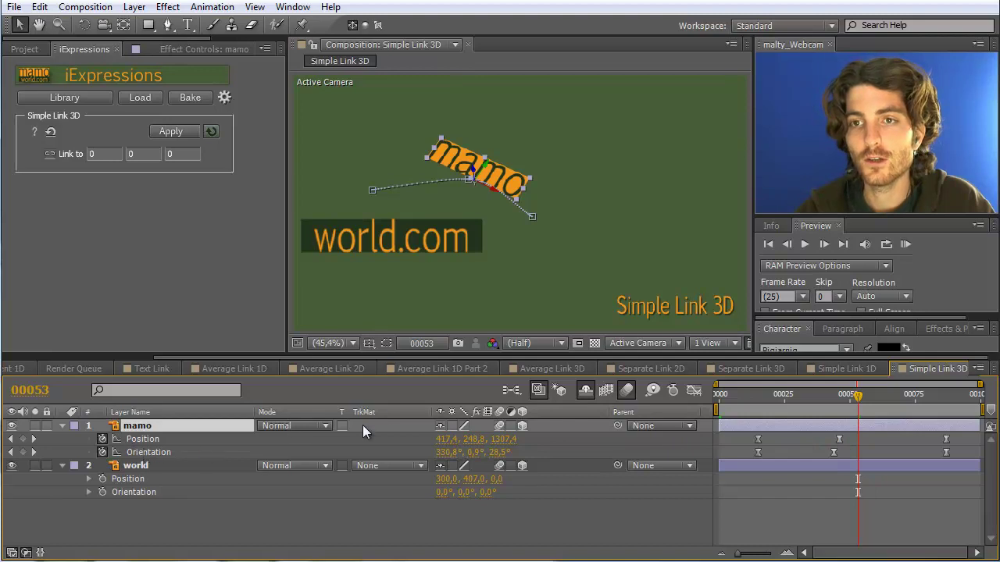
{"action": "left_click_drag", "start_coordinate": [857, 398], "coordinate": [726, 397]}
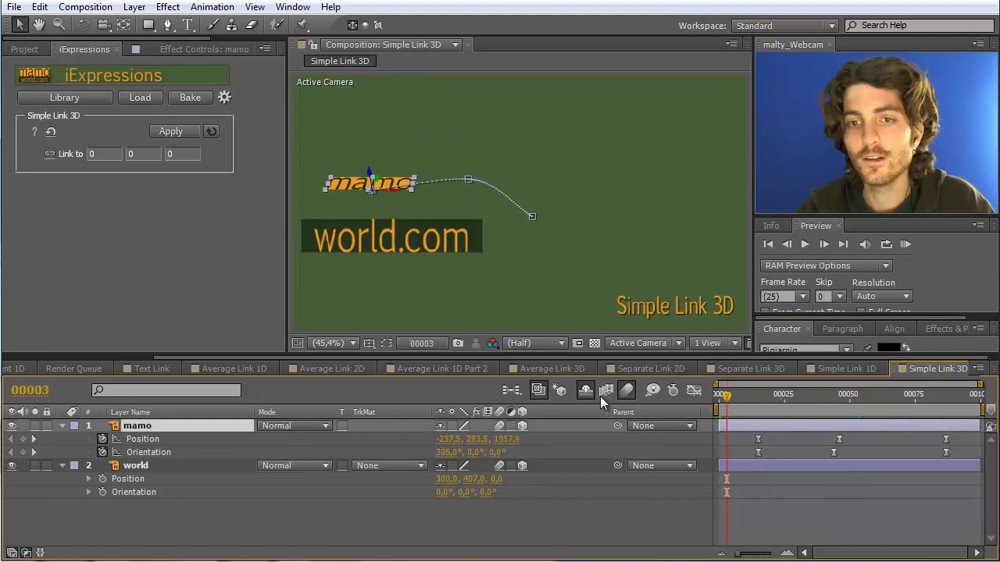
Link world's Position to mamo's Position, then scrub to confirm world follows mamo
{"action": "left_click", "coordinate": [157, 466]}
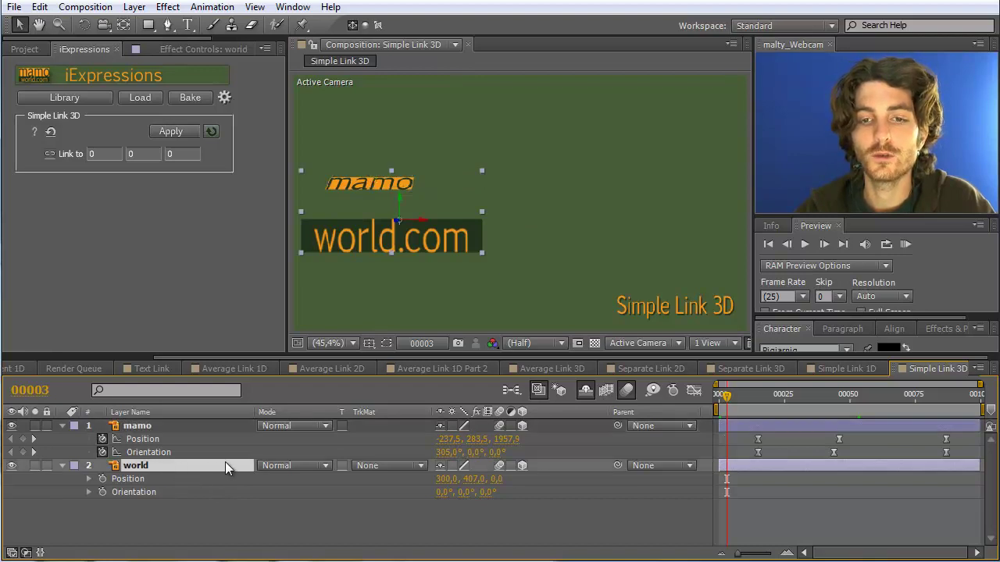
{"action": "left_click", "coordinate": [138, 439]}
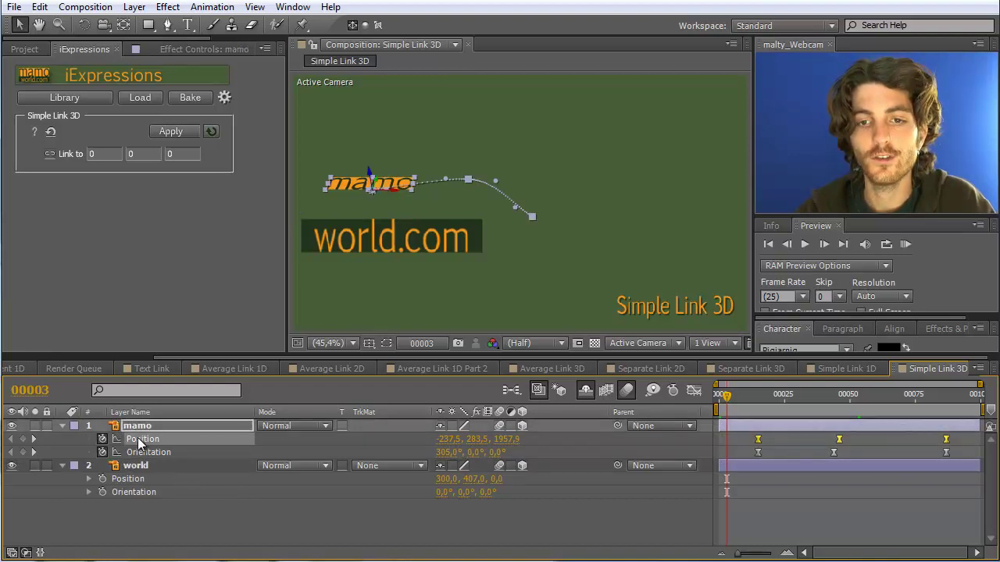
{"action": "left_click", "coordinate": [49, 155]}
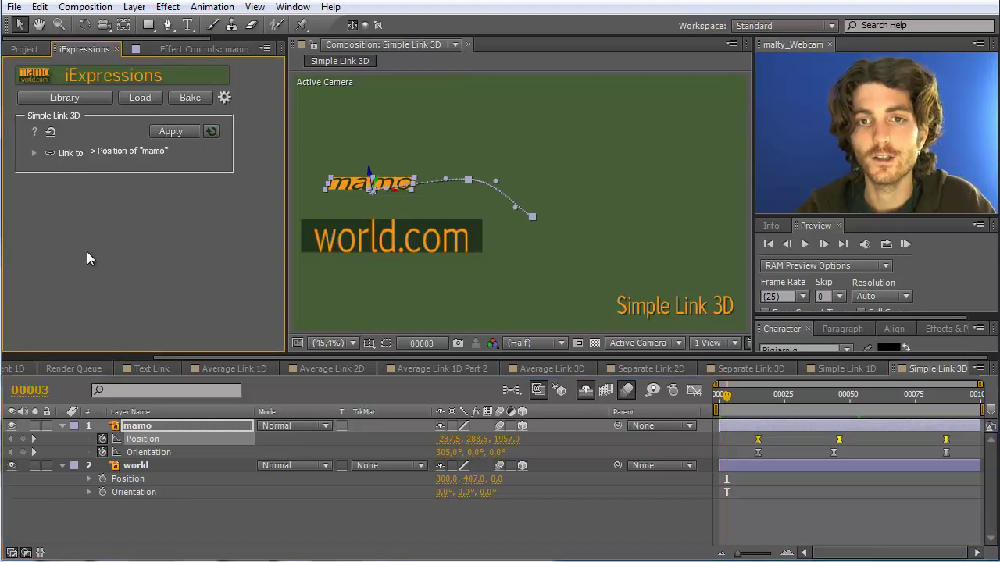
{"action": "left_click", "coordinate": [134, 480]}
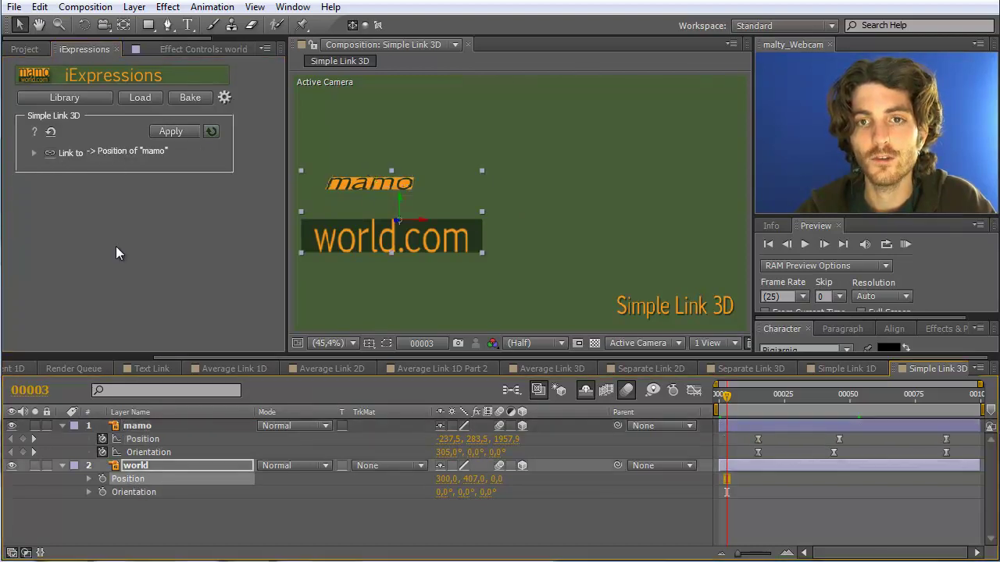
{"action": "left_click", "coordinate": [168, 131]}
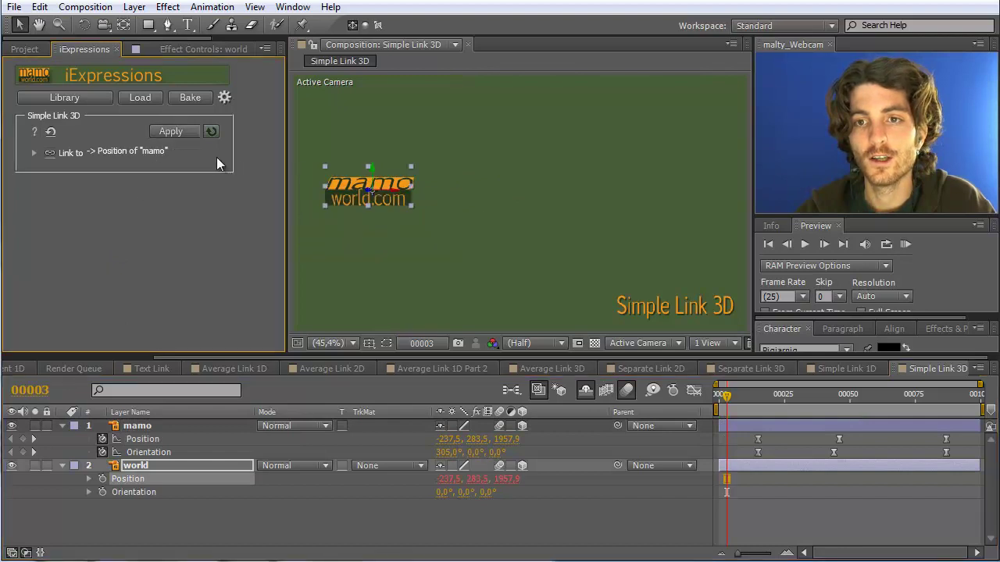
{"action": "left_click_drag", "start_coordinate": [726, 395], "coordinate": [893, 409]}
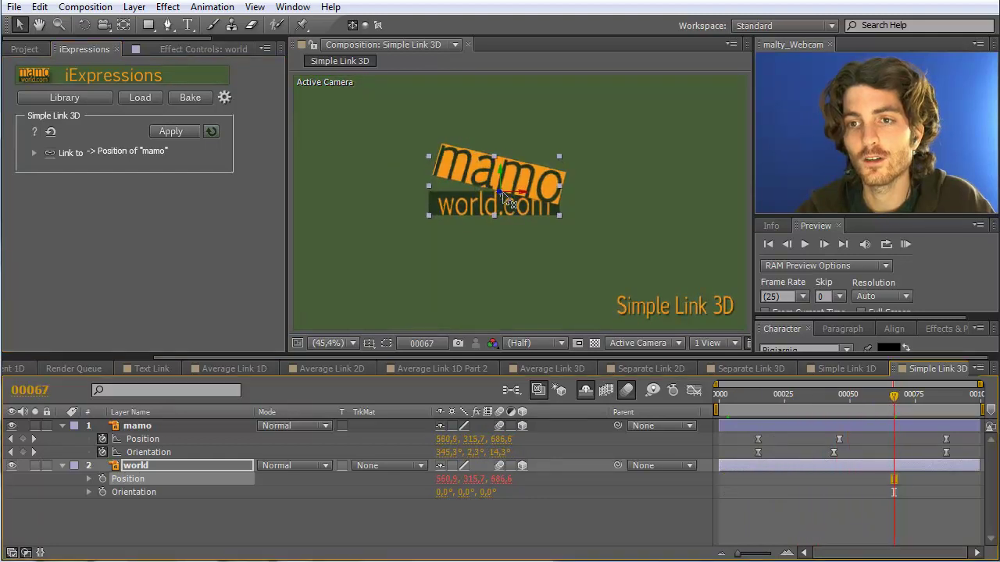
{"action": "left_click_drag", "start_coordinate": [895, 398], "coordinate": [727, 400]}
Re-target the link to mamo's Orientation, apply it to world's Orientation, and scrub to verify rotation
{"action": "left_click", "coordinate": [167, 452]}
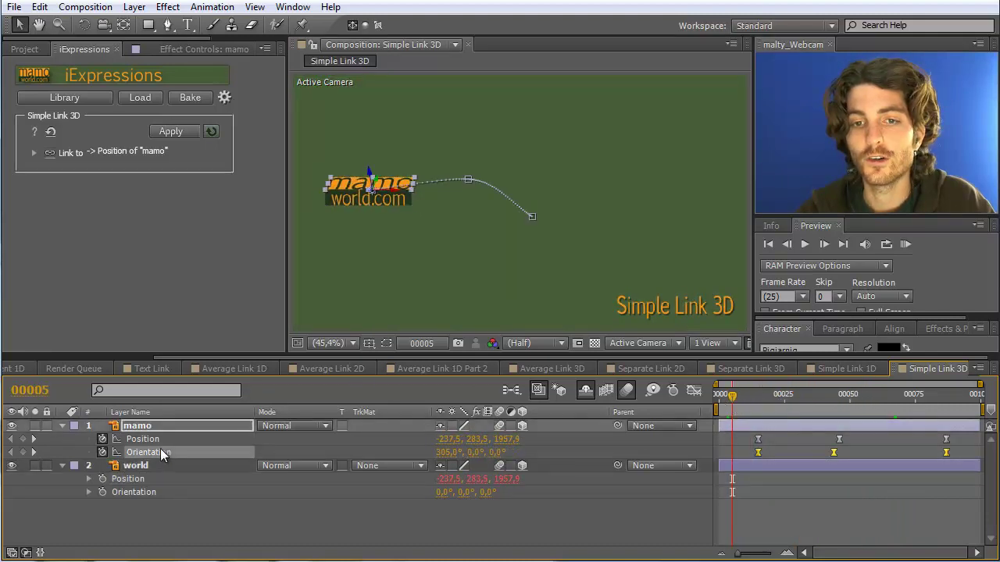
{"action": "left_click", "coordinate": [50, 153]}
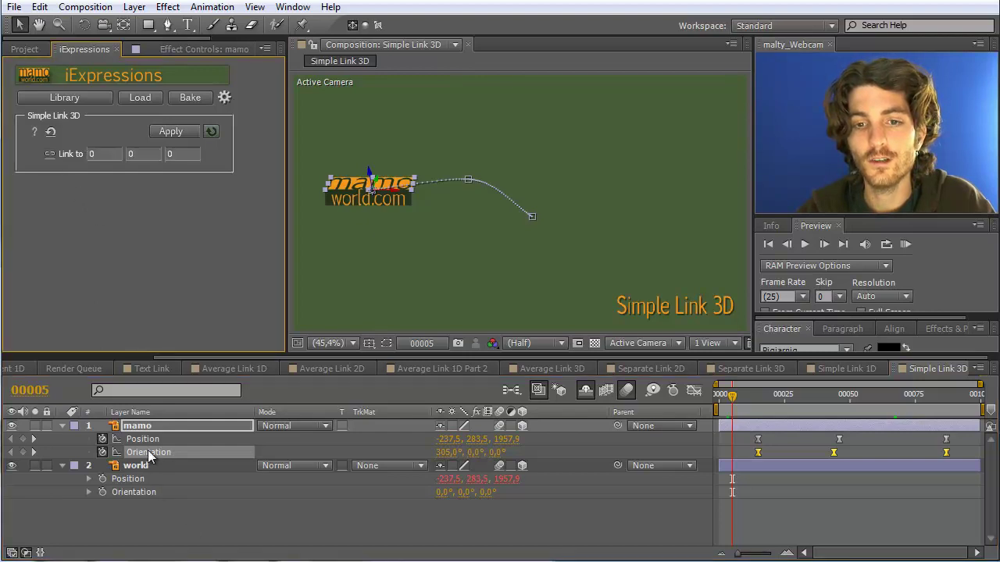
{"action": "left_click", "coordinate": [148, 452]}
{"action": "left_click", "coordinate": [53, 154]}
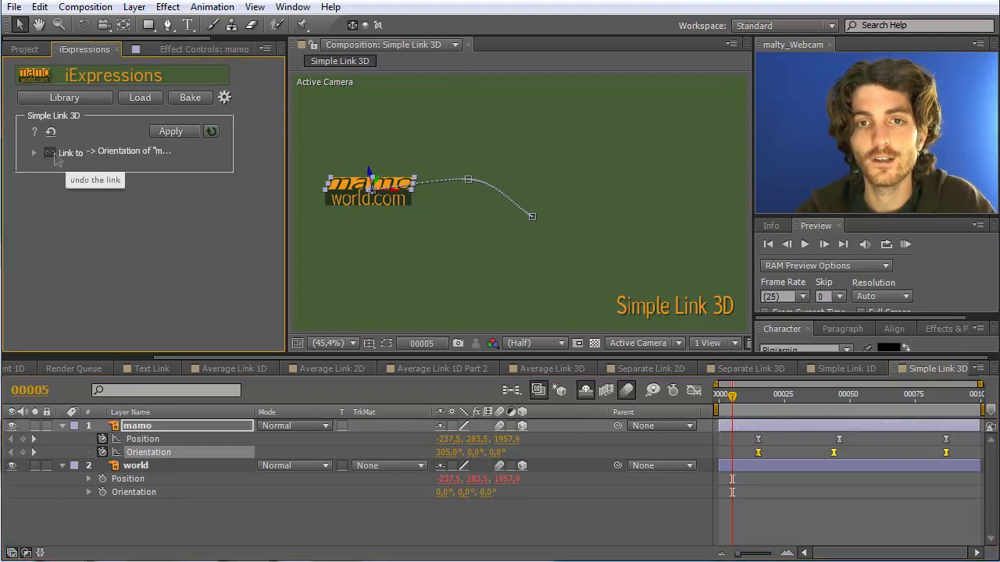
{"action": "left_click", "coordinate": [147, 492]}
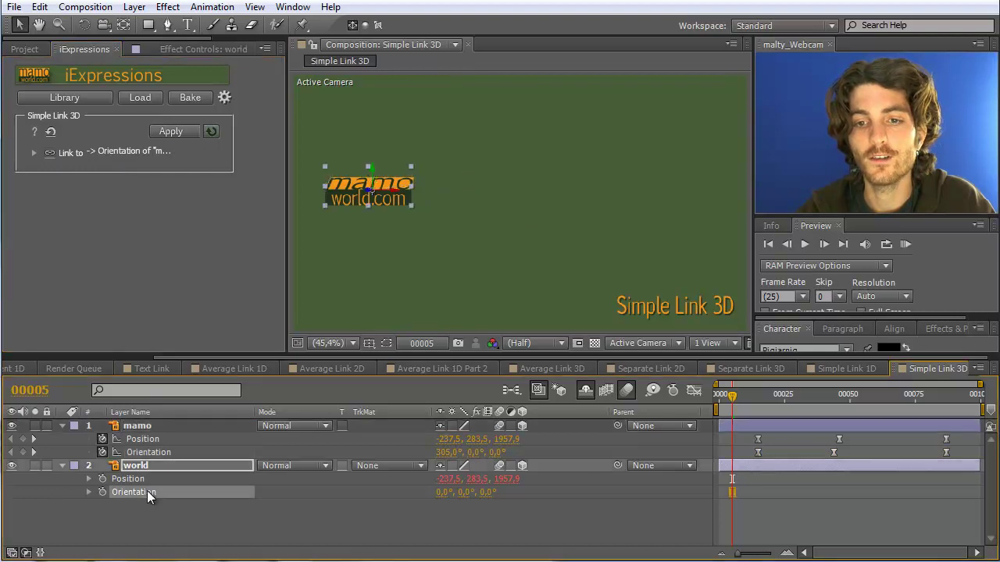
{"action": "left_click", "coordinate": [167, 131]}
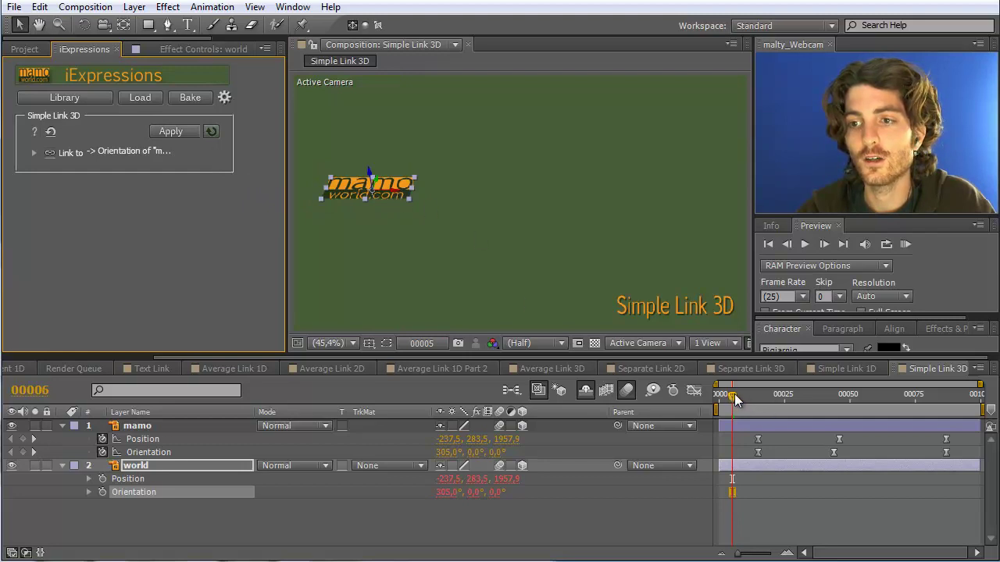
{"action": "left_click_drag", "start_coordinate": [734, 394], "coordinate": [770, 394]}
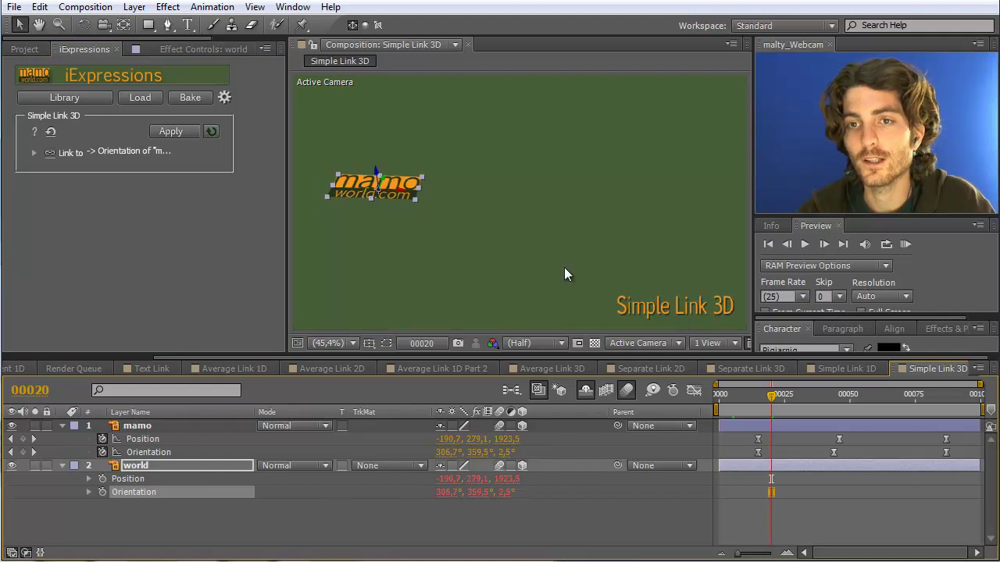
{"action": "left_click_drag", "start_coordinate": [771, 406], "coordinate": [862, 395]}
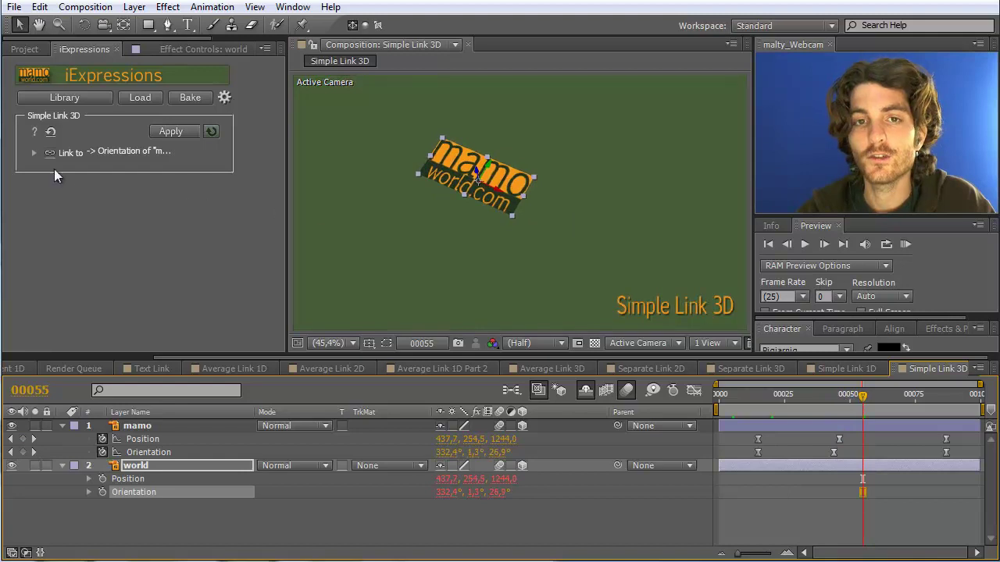
Make mamo's Position the Simple Link 3D target for world's Position
{"action": "left_click", "coordinate": [35, 153]}
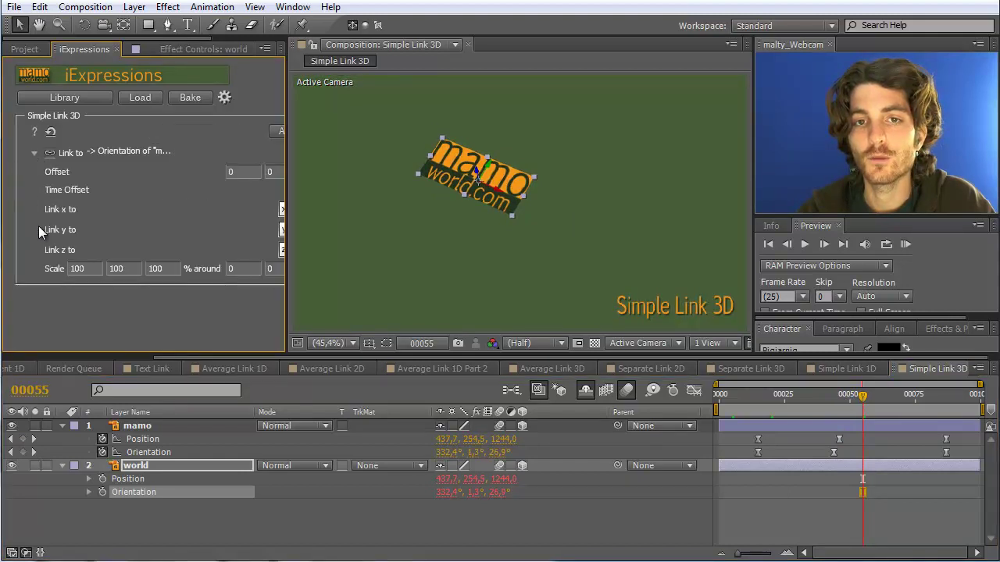
{"action": "left_click", "coordinate": [34, 152]}
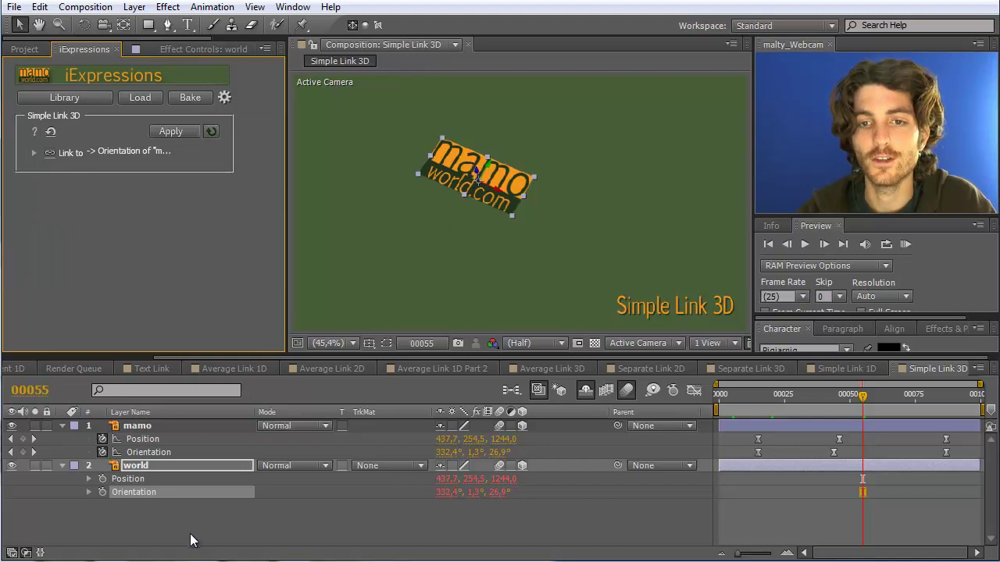
{"action": "left_click", "coordinate": [135, 479]}
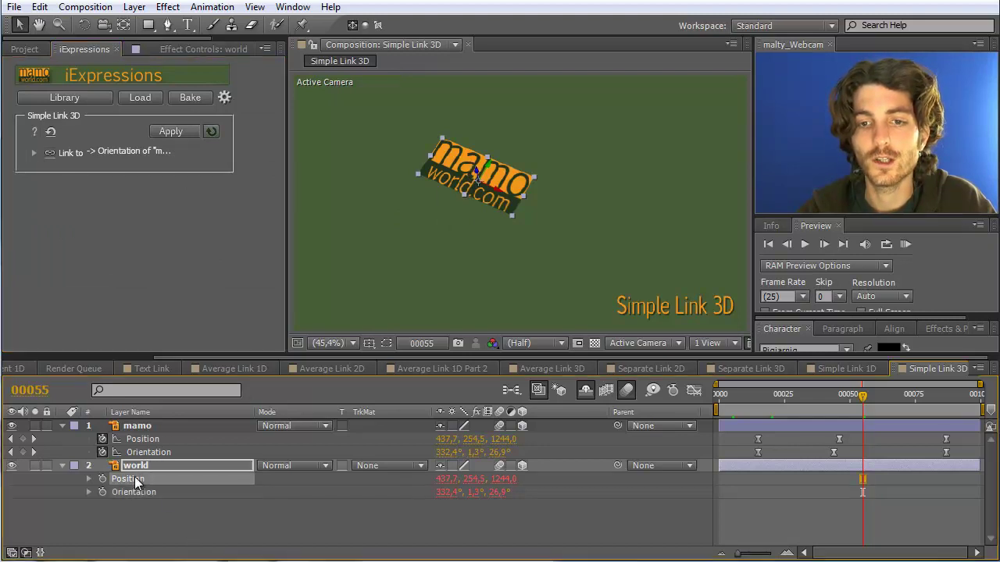
{"action": "left_click", "coordinate": [138, 98]}
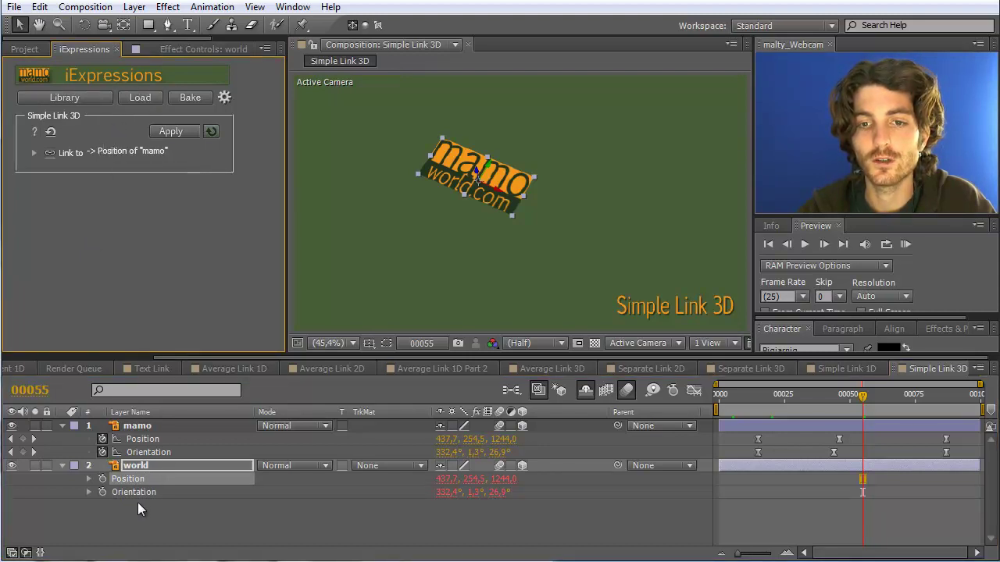
Expand the link settings to show Offset, Time Offset, axis mapping and Scale
{"action": "left_click", "coordinate": [35, 153]}
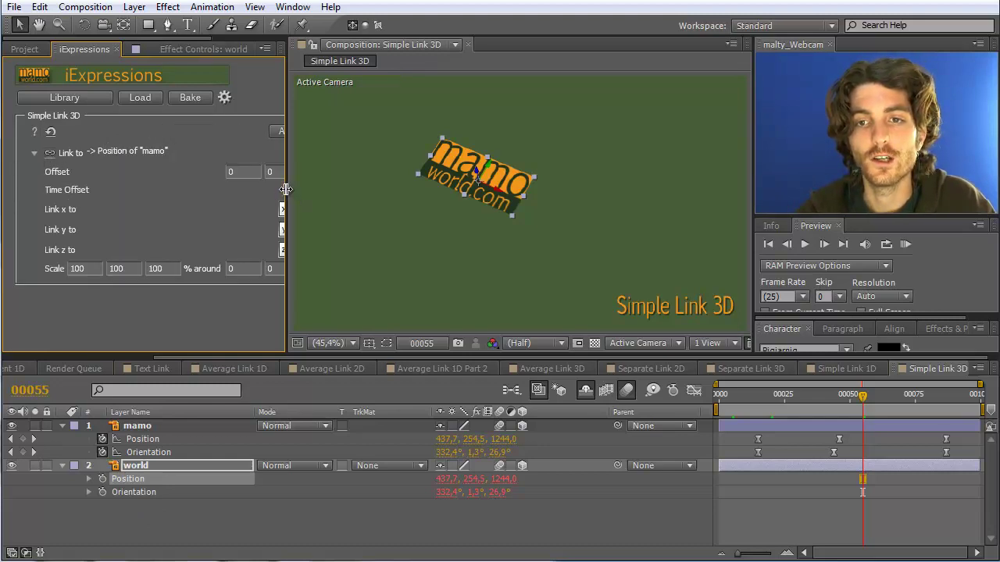
{"action": "left_click_drag", "start_coordinate": [286, 189], "coordinate": [373, 195]}
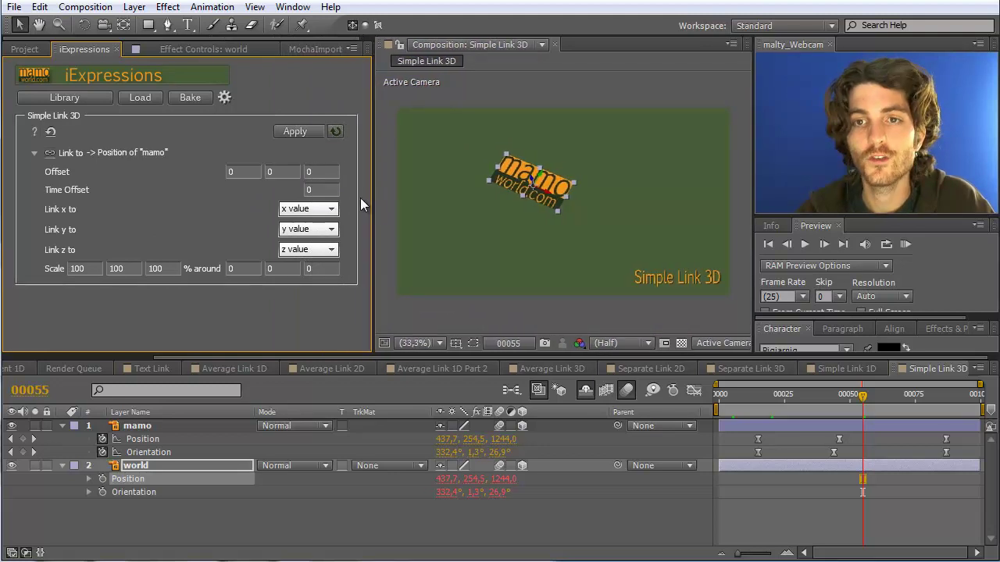
{"action": "mouse_move", "coordinate": [323, 189]}
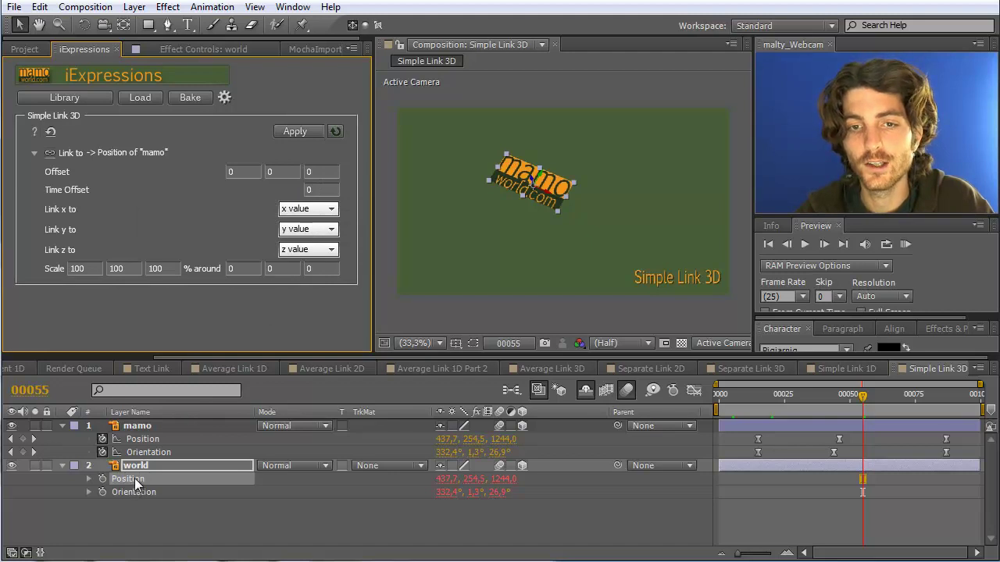
{"action": "mouse_move", "coordinate": [282, 173]}
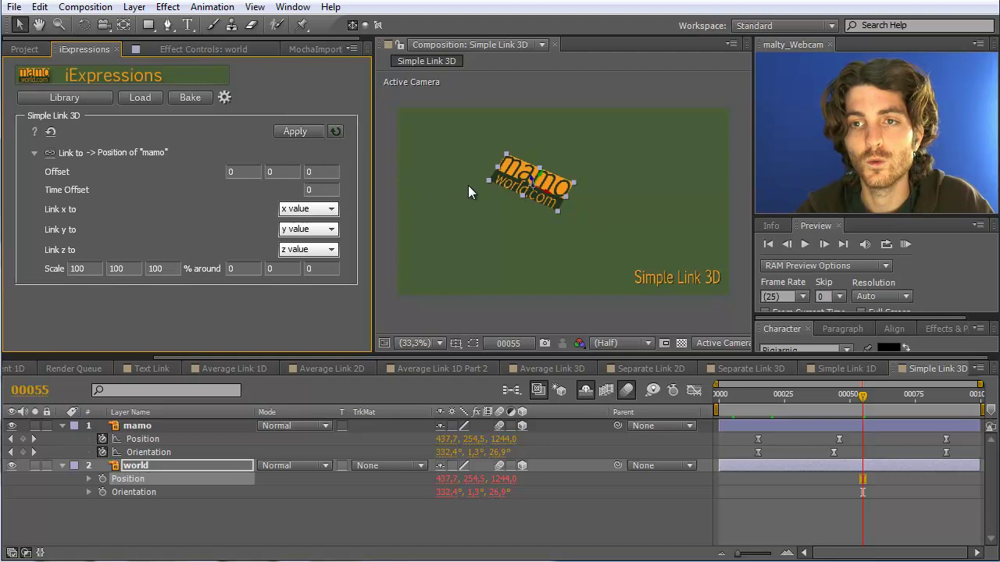
Apply the link with a z Offset of -100 and enable automatic re-apply
{"action": "left_click", "coordinate": [320, 172]}
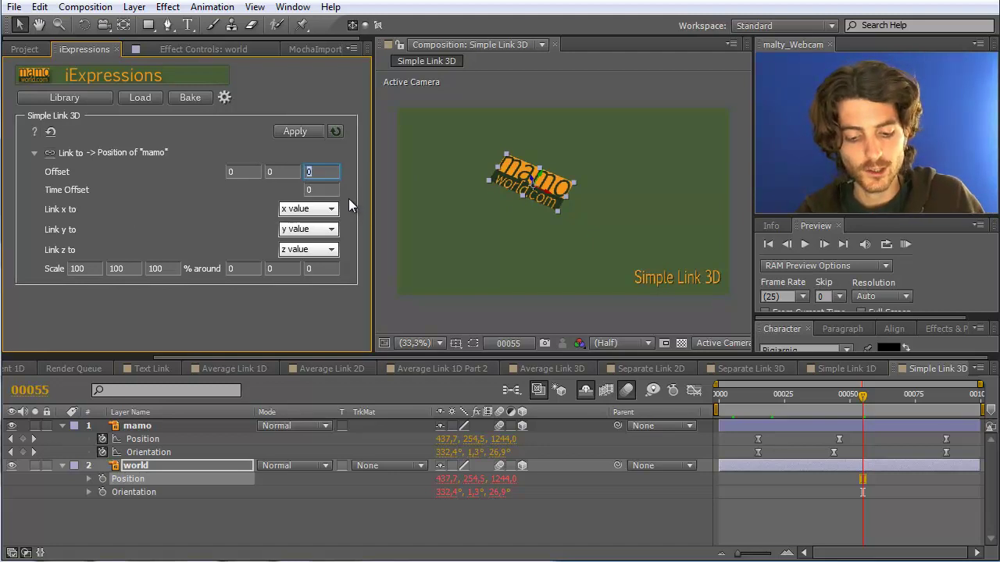
{"action": "type", "text": "-100"}
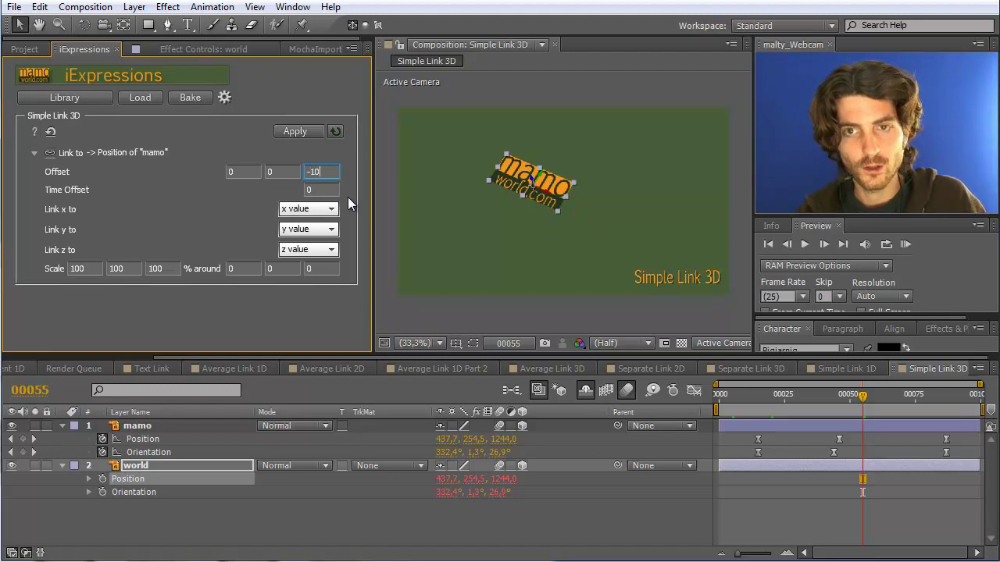
{"action": "left_click", "coordinate": [128, 476]}
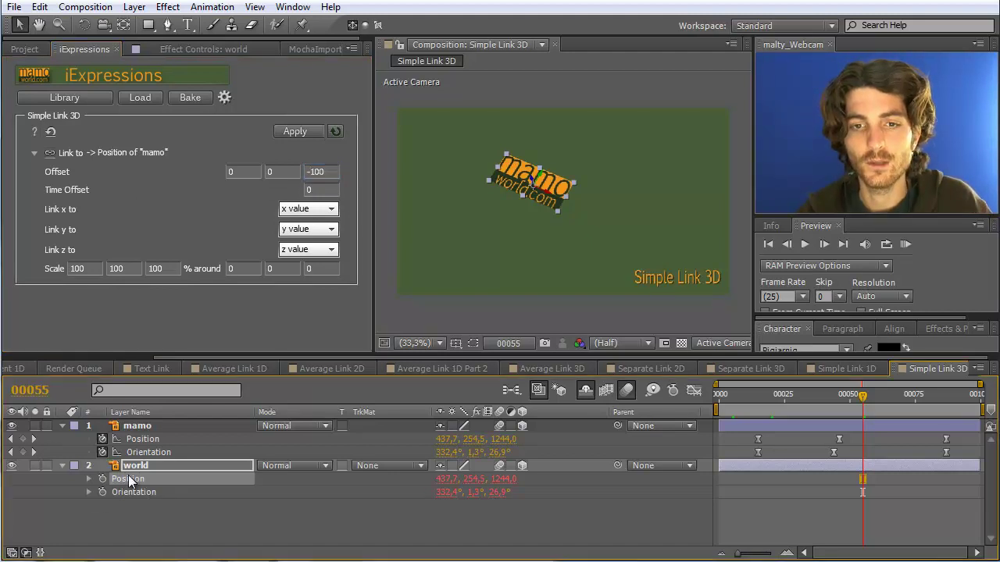
{"action": "left_click", "coordinate": [294, 129]}
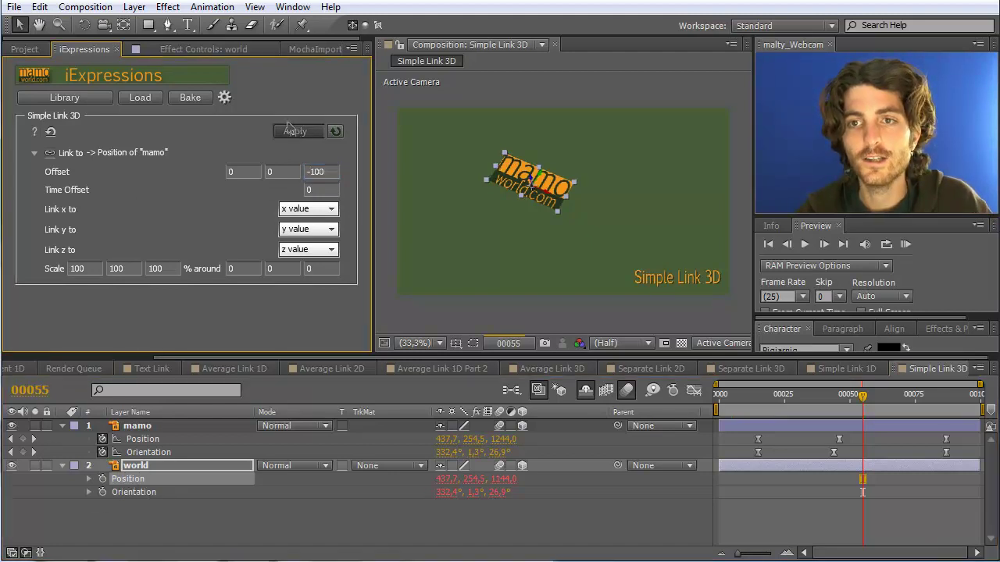
{"action": "left_click", "coordinate": [337, 131]}
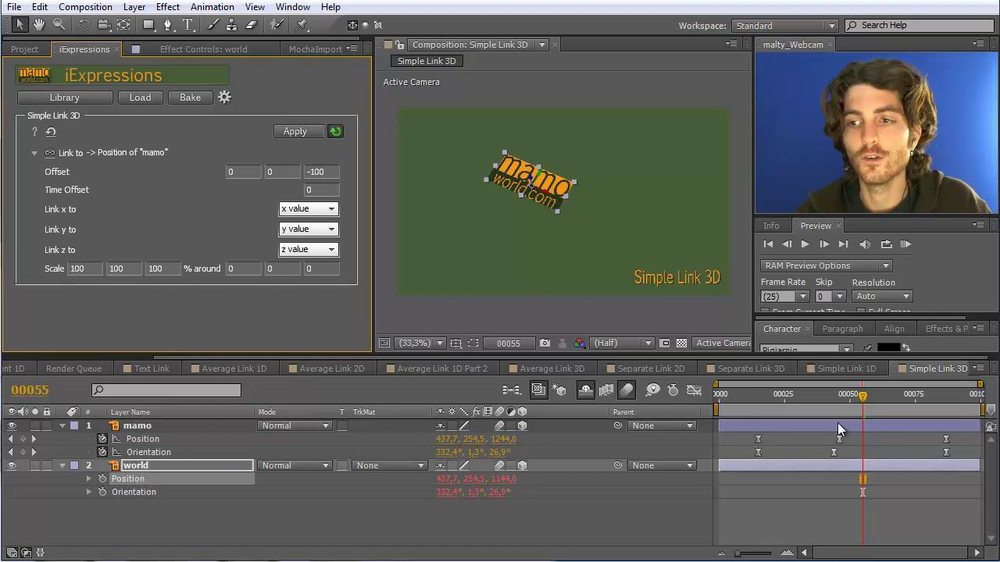
{"action": "left_click_drag", "start_coordinate": [863, 398], "coordinate": [953, 398]}
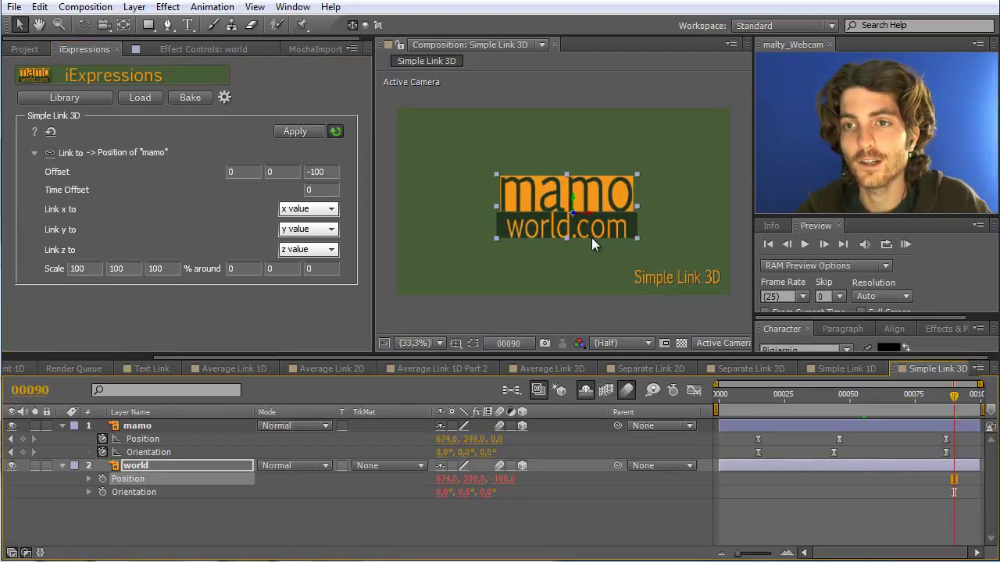
Change the z Offset to 500, placing world.com behind the mamo logo
{"action": "left_click", "coordinate": [335, 172]}
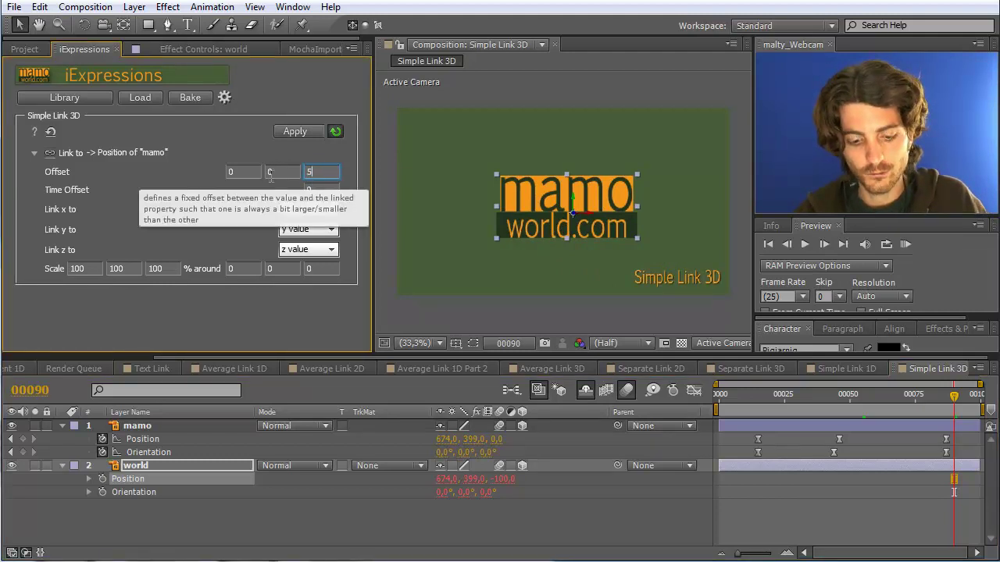
{"action": "left_click", "coordinate": [284, 178]}
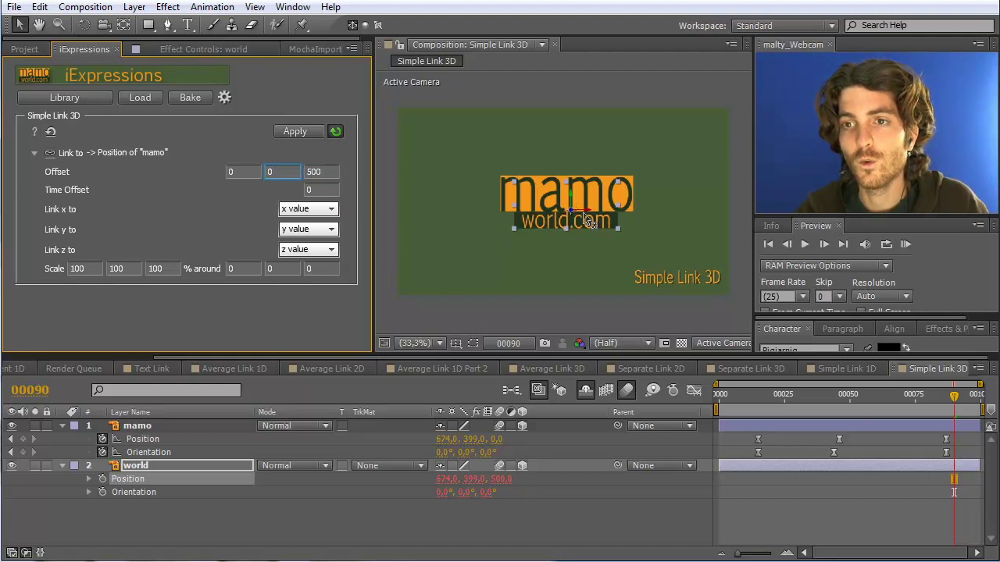
{"action": "left_click", "coordinate": [103, 24]}
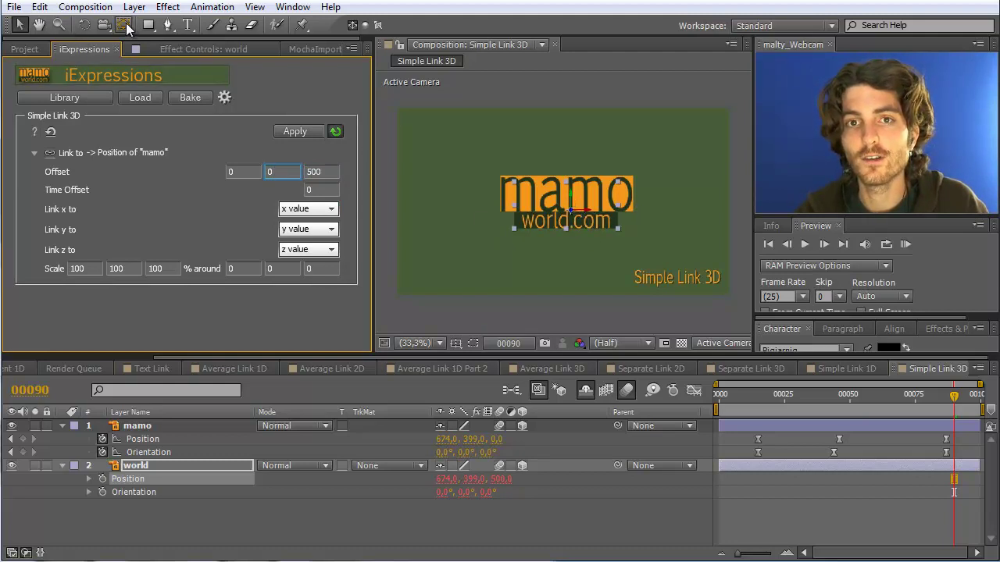
{"action": "left_click", "coordinate": [582, 411]}
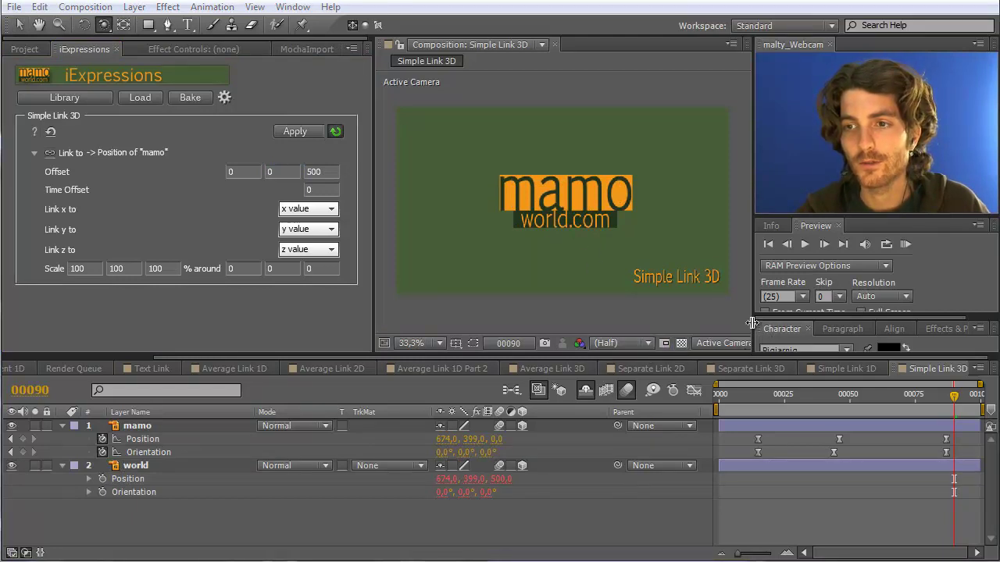
{"action": "left_click_drag", "start_coordinate": [753, 323], "coordinate": [802, 323]}
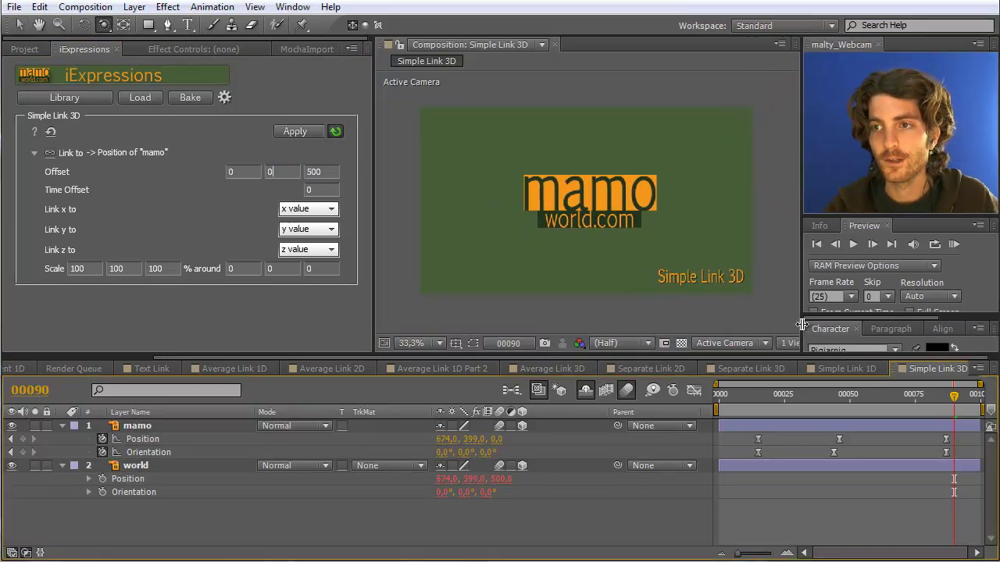
{"action": "left_click", "coordinate": [785, 342]}
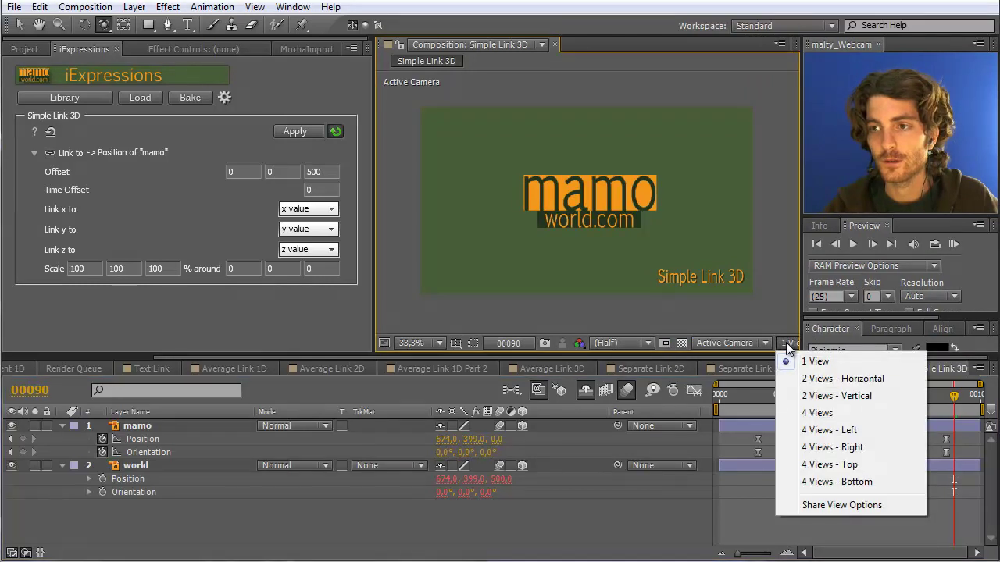
{"action": "left_click", "coordinate": [811, 412]}
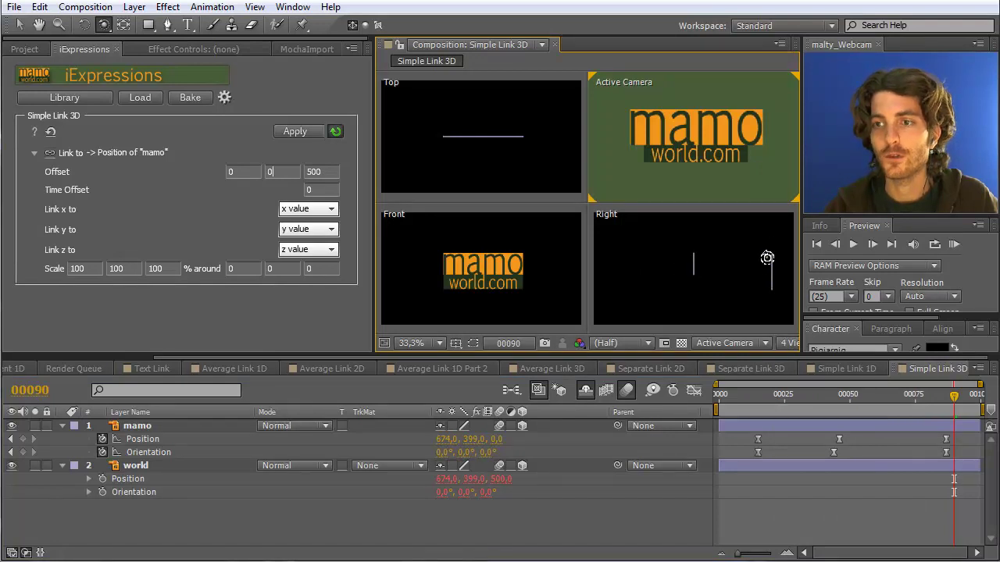
{"action": "left_click", "coordinate": [801, 344]}
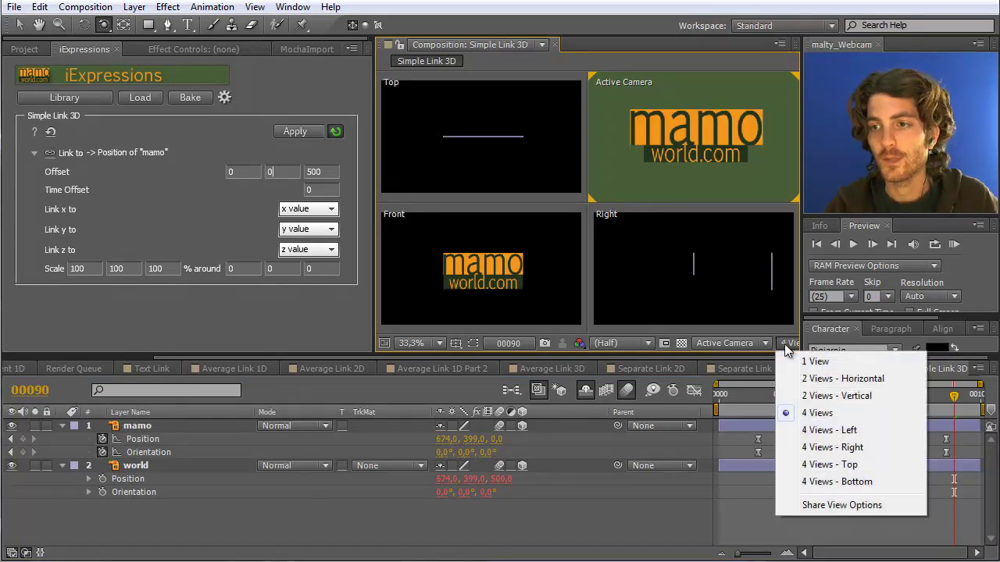
{"action": "left_click", "coordinate": [797, 362]}
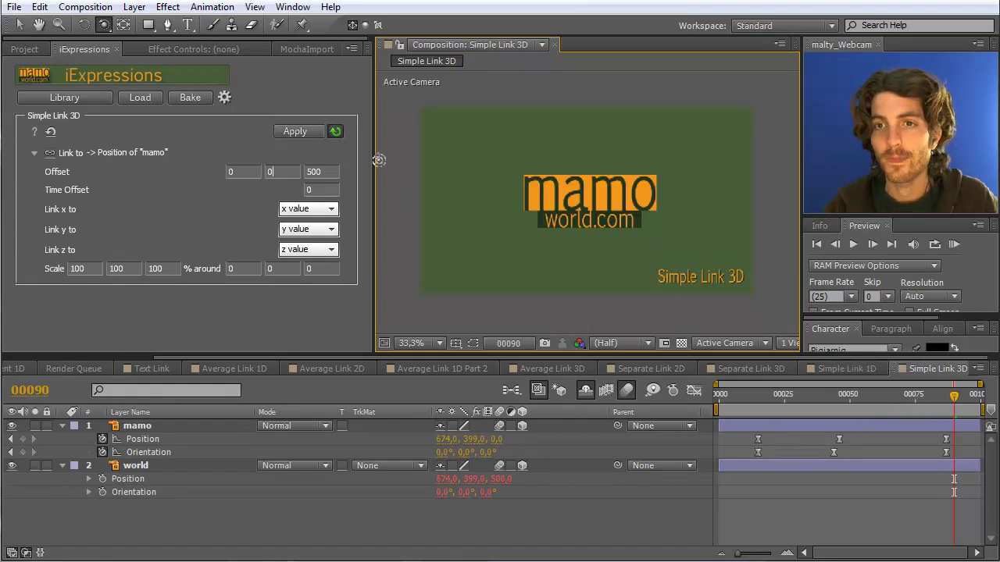
{"action": "left_click_drag", "start_coordinate": [800, 195], "coordinate": [747, 195]}
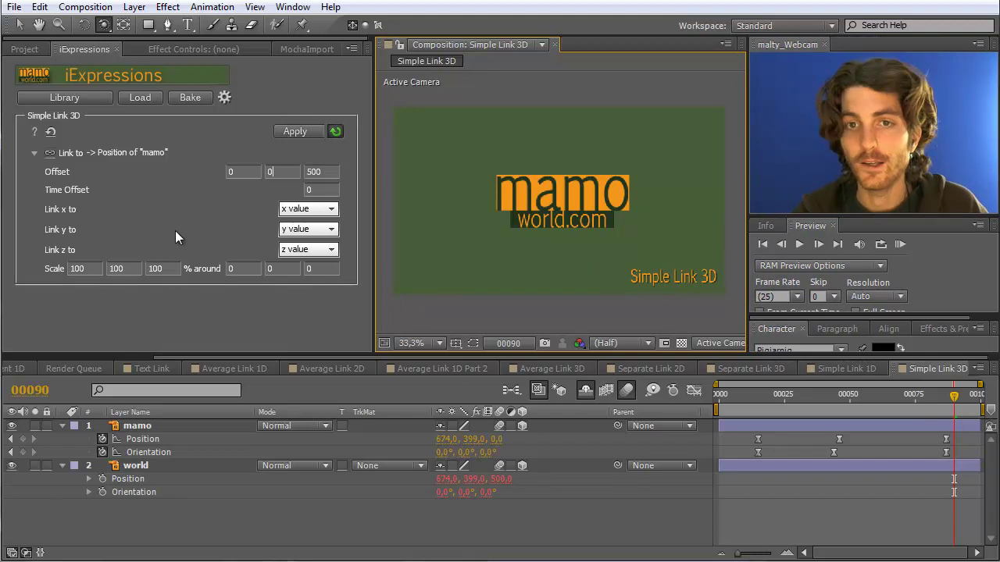
Reset the z Offset to 0 and set Time Offset to 20 frames, then step back a frame
{"action": "left_click", "coordinate": [319, 172]}
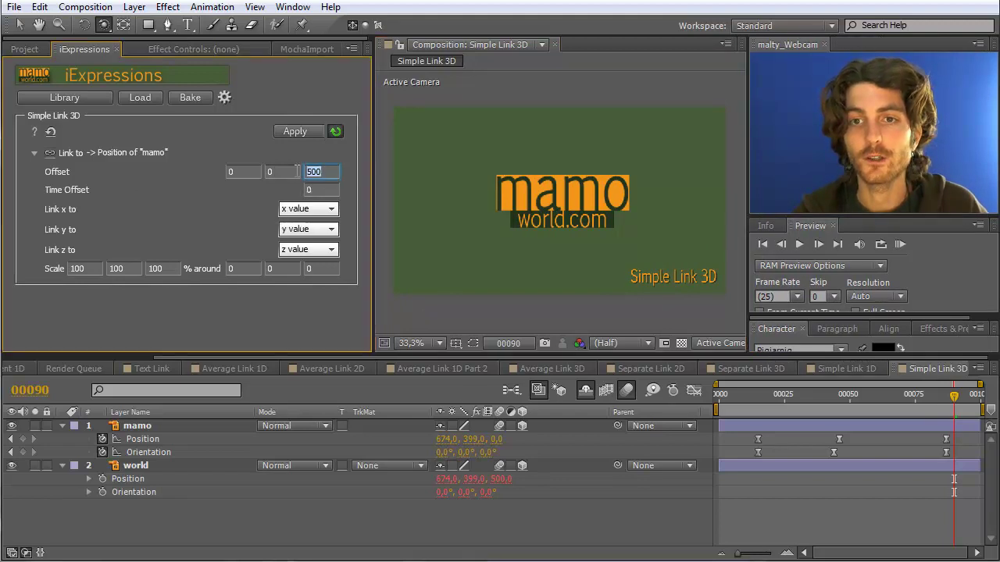
{"action": "mouse_move", "coordinate": [319, 193]}
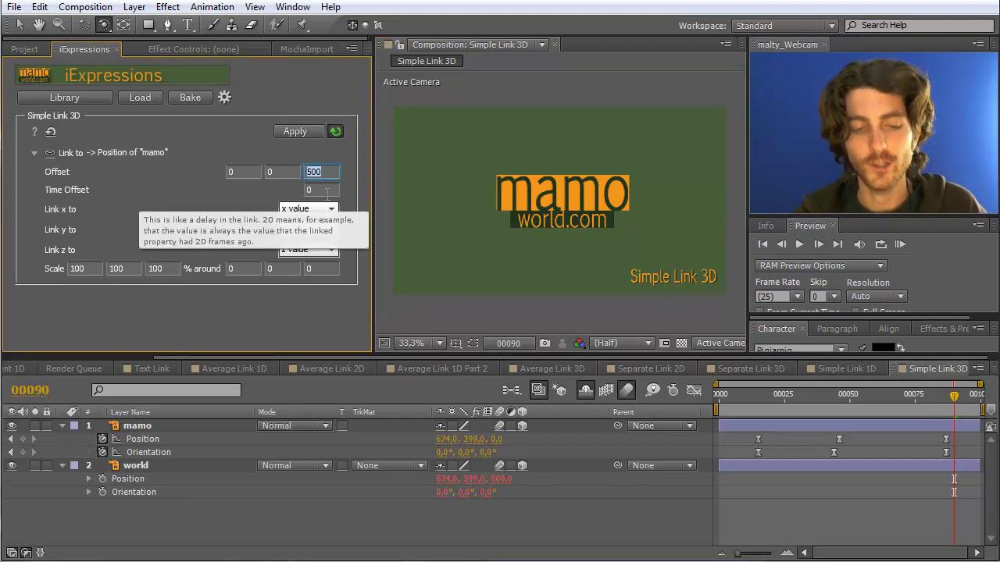
{"action": "type", "text": "0"}
{"action": "left_click", "coordinate": [325, 193]}
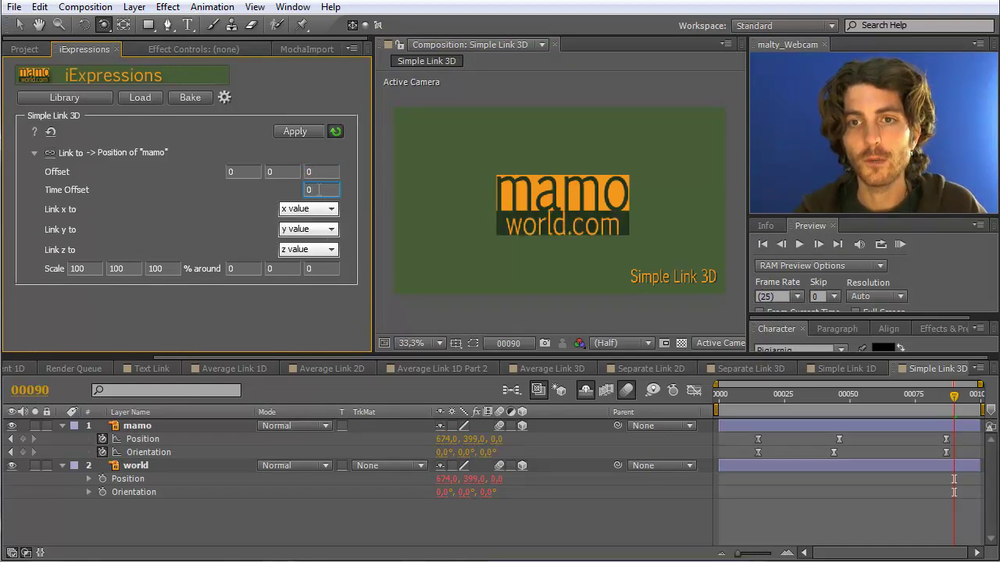
{"action": "double_click", "coordinate": [319, 189]}
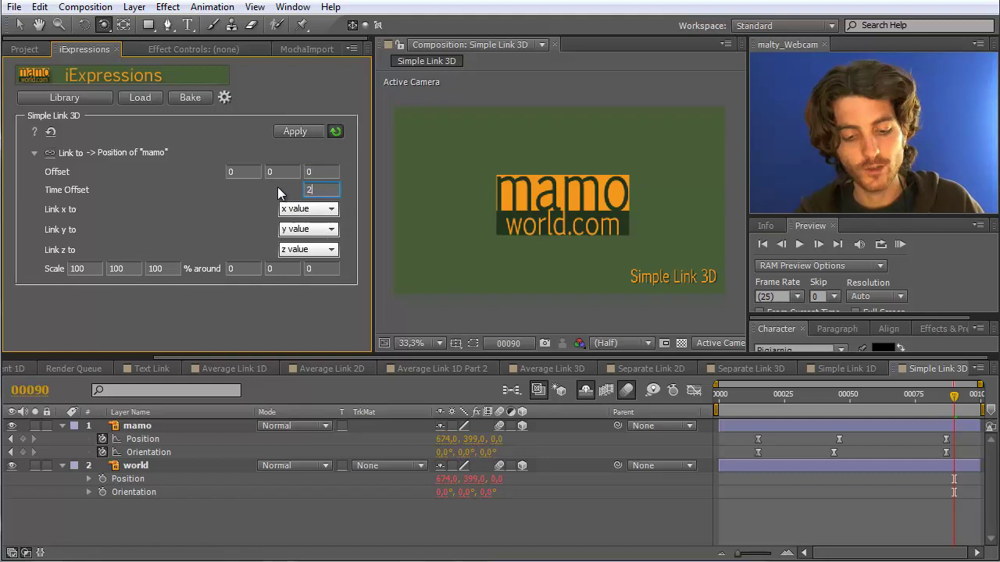
{"action": "type", "text": "0"}
{"action": "left_click", "coordinate": [316, 173]}
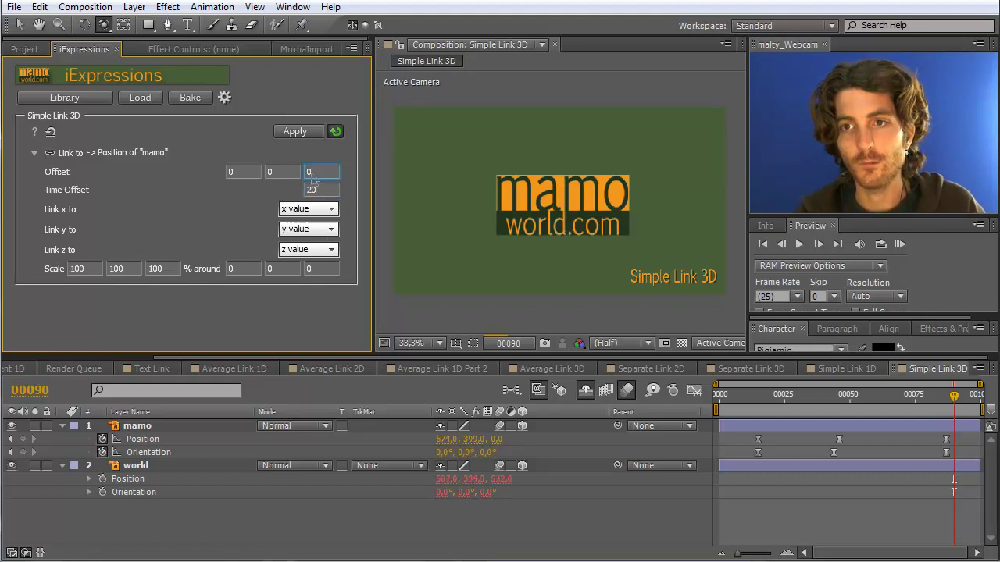
{"action": "key", "text": "Page_Up"}
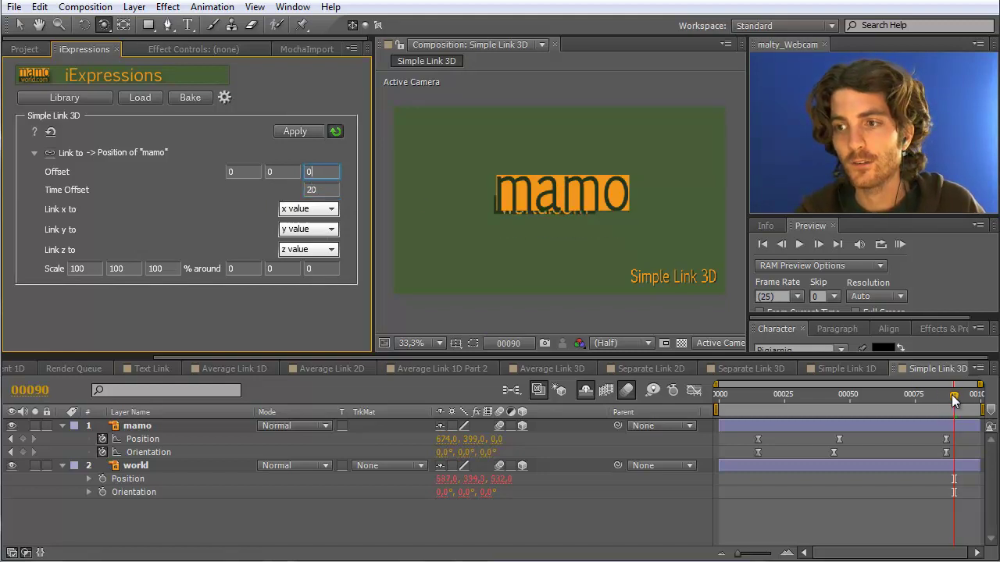
Preview the animation to watch world.com lag 20 frames behind mamo, stopping near frame 87
{"action": "left_click", "coordinate": [900, 244]}
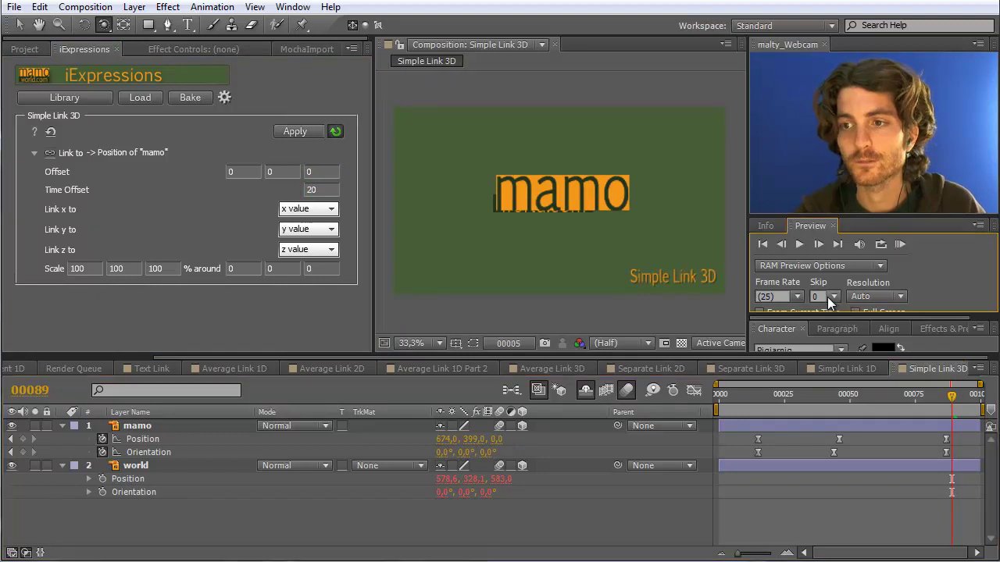
{"action": "left_click", "coordinate": [899, 244]}
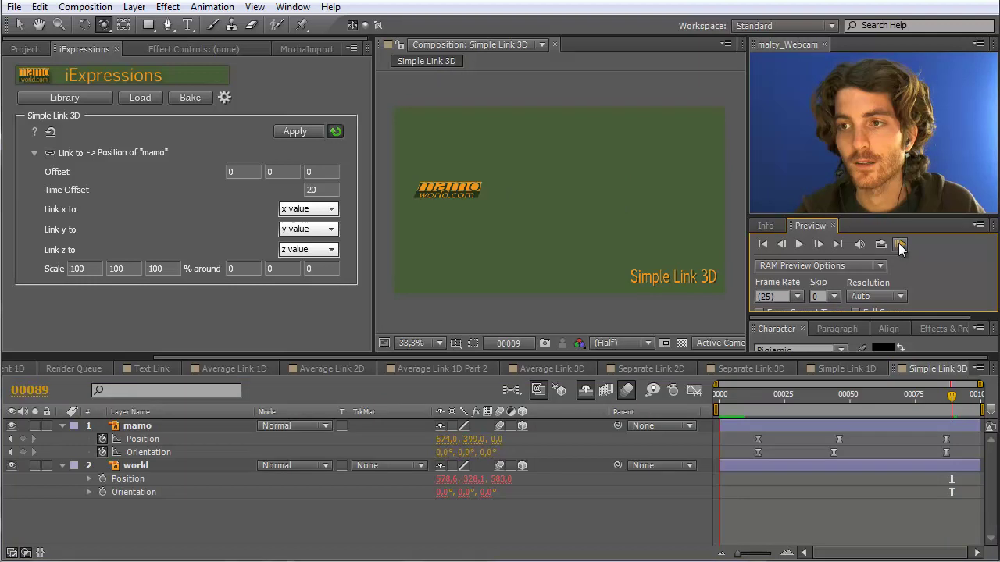
{"action": "left_click", "coordinate": [899, 243]}
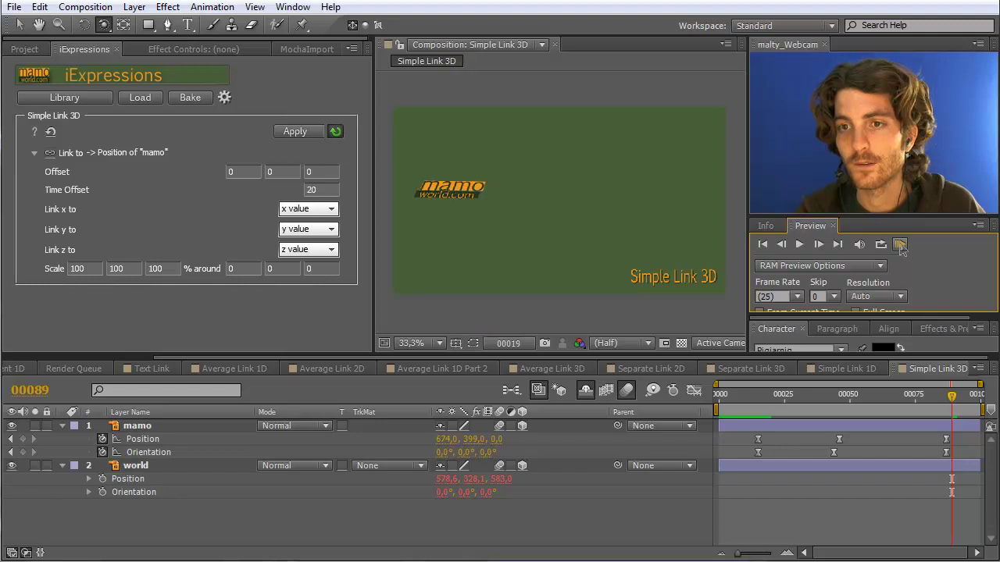
{"action": "left_click", "coordinate": [633, 388]}
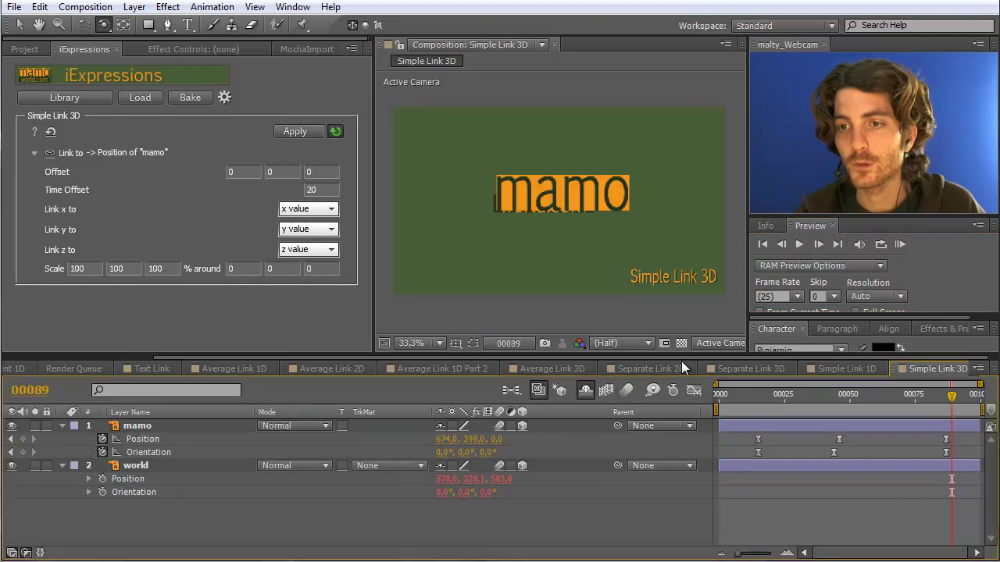
{"action": "left_click", "coordinate": [900, 245]}
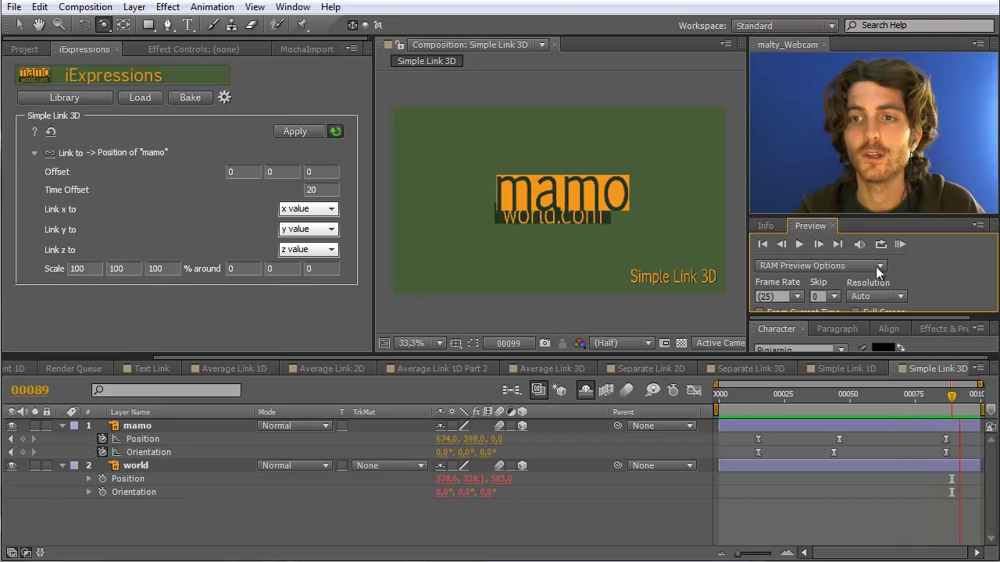
{"action": "left_click", "coordinate": [904, 256]}
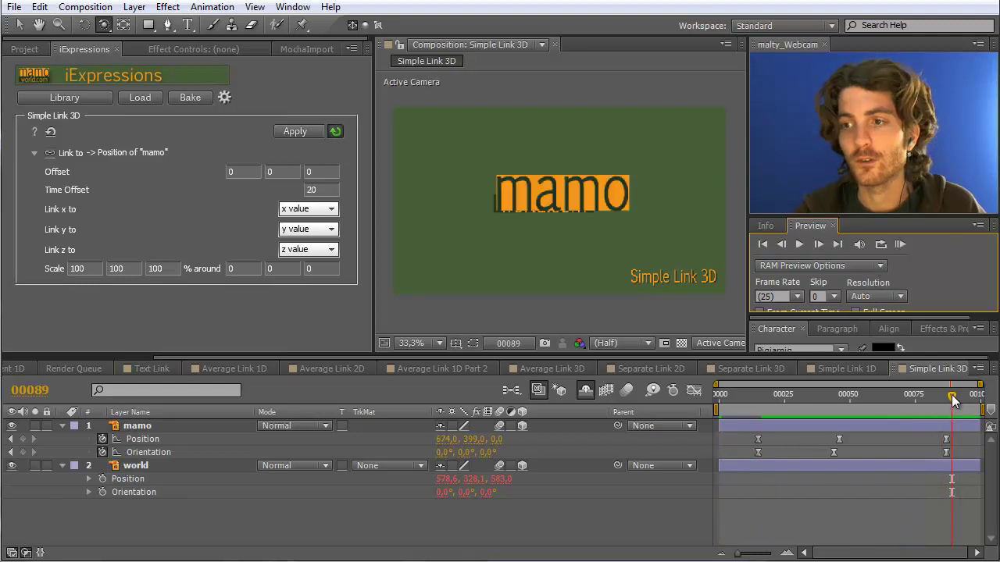
{"action": "mouse_move", "coordinate": [952, 395]}
{"action": "left_mouse_down"}
{"action": "mouse_move", "coordinate": [982, 397]}
{"action": "mouse_move", "coordinate": [934, 396]}
{"action": "mouse_move", "coordinate": [950, 396]}
{"action": "left_mouse_up"}
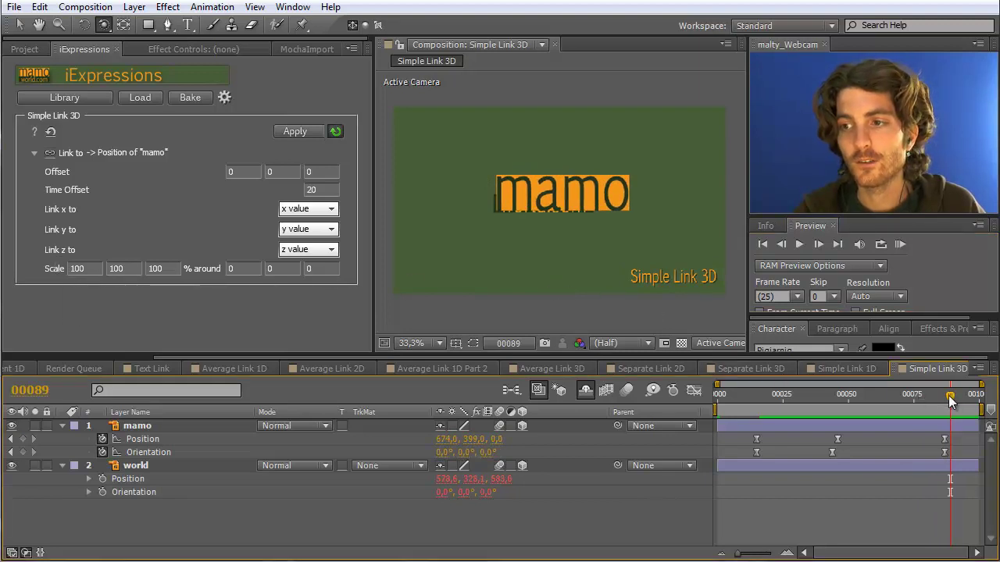
{"action": "left_click_drag", "start_coordinate": [948, 396], "coordinate": [944, 396]}
Zero the Time Offset and enter 200 for Scale x, y and z in Simple Link 3D
{"action": "left_click", "coordinate": [313, 189]}
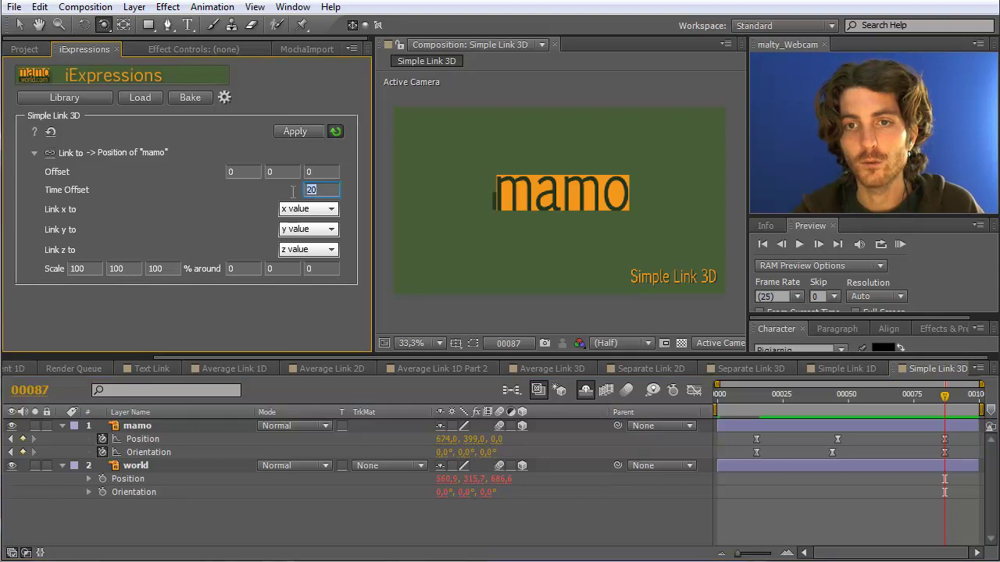
{"action": "type", "text": "0"}
{"action": "key", "text": "Tab"}
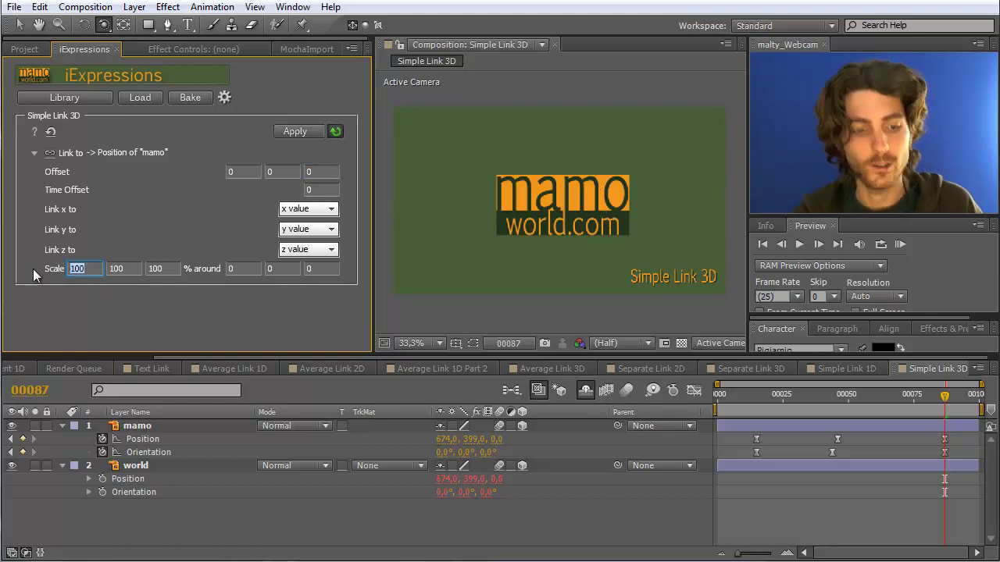
{"action": "type", "text": "200"}
{"action": "key", "text": "Tab"}
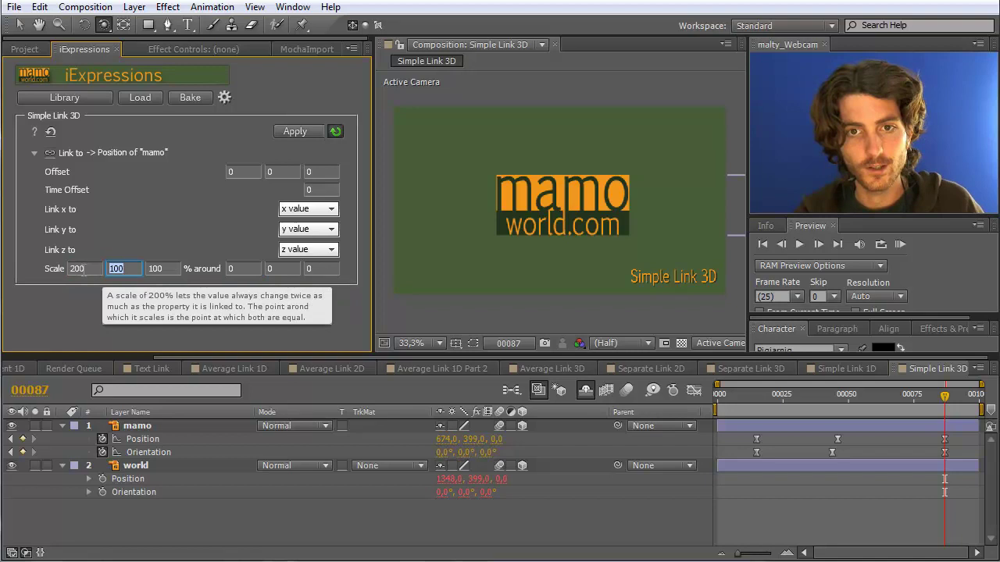
{"action": "type", "text": "200"}
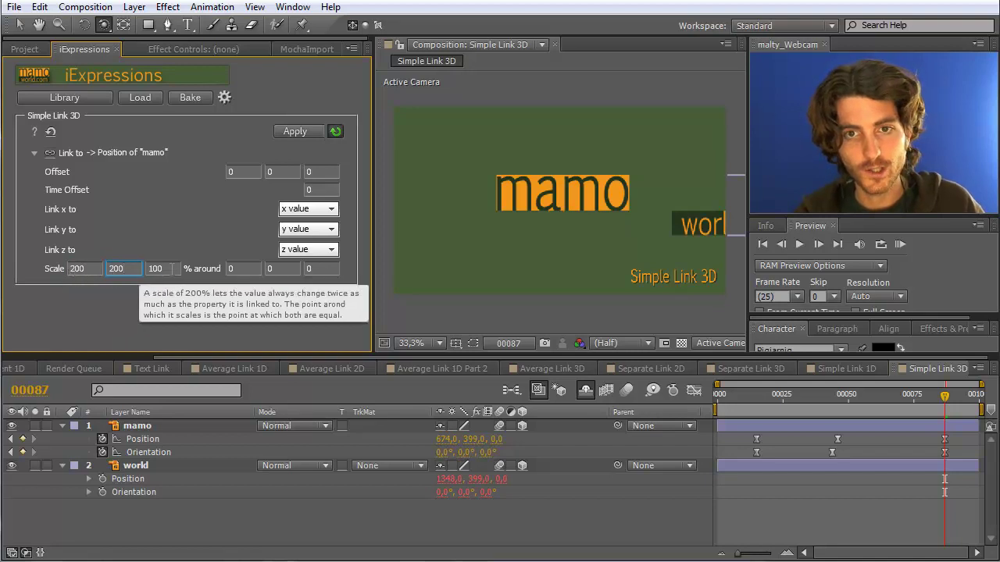
{"action": "key", "text": "Tab"}
{"action": "type", "text": "20"}
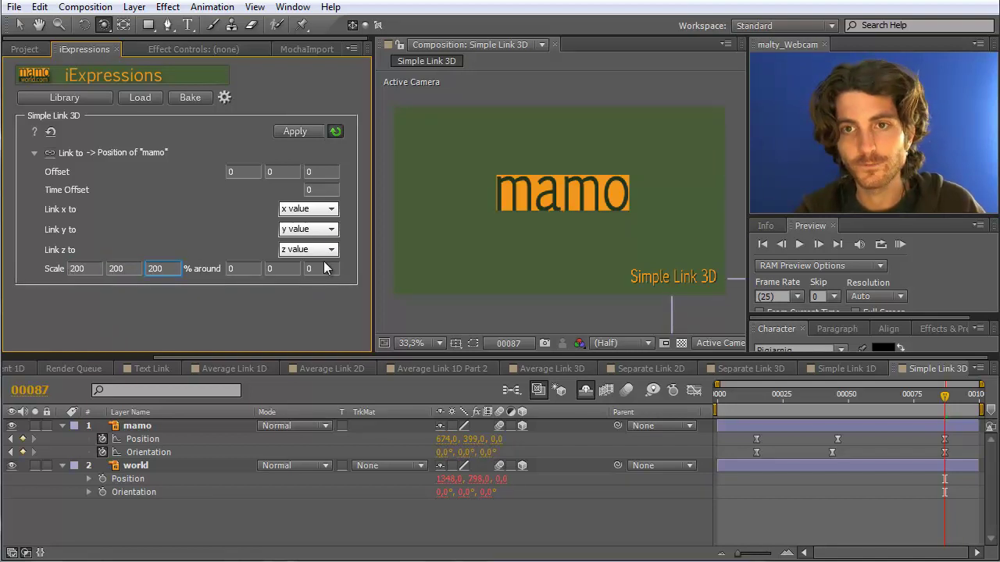
{"action": "left_click", "coordinate": [360, 505]}
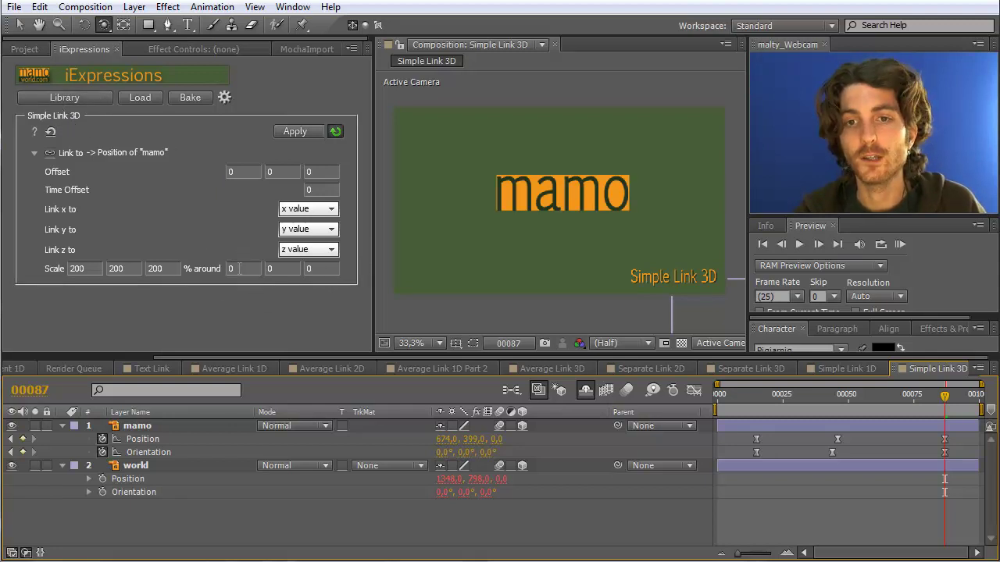
Enter 674 and 399 as the scale pivot's x and y, with z at 0
{"action": "left_click", "coordinate": [241, 268]}
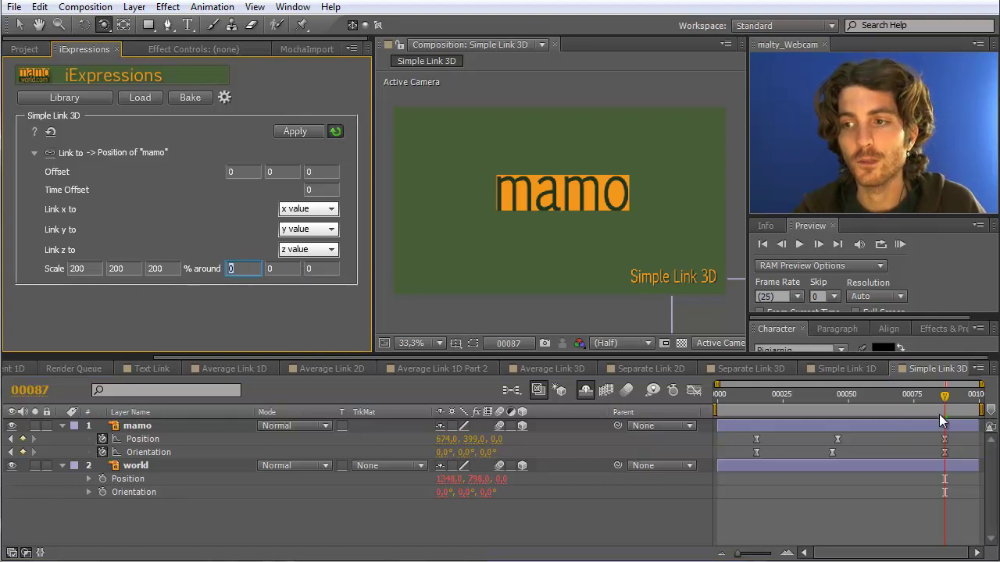
{"action": "left_click", "coordinate": [943, 401]}
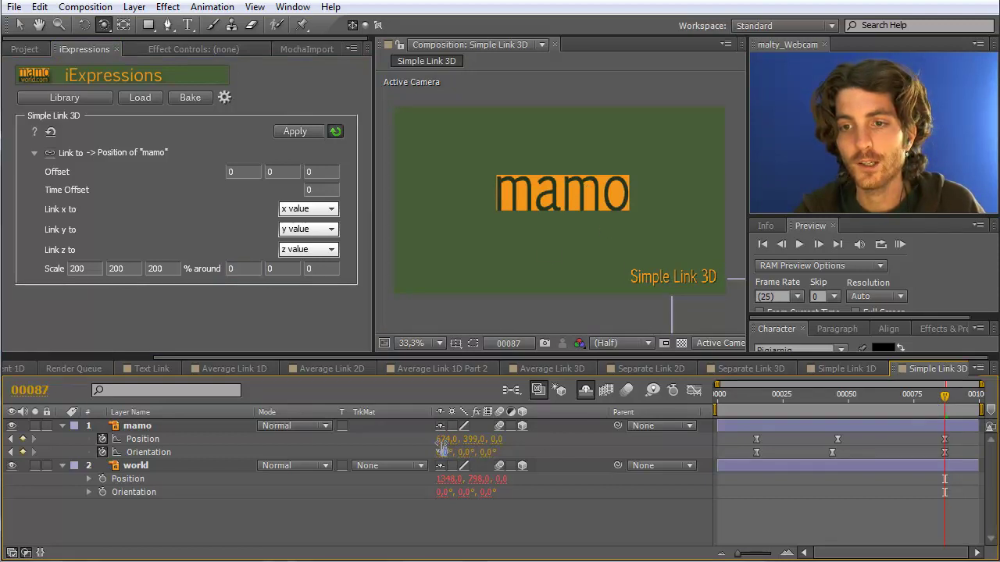
{"action": "left_click", "coordinate": [244, 268]}
{"action": "mouse_move", "coordinate": [217, 275]}
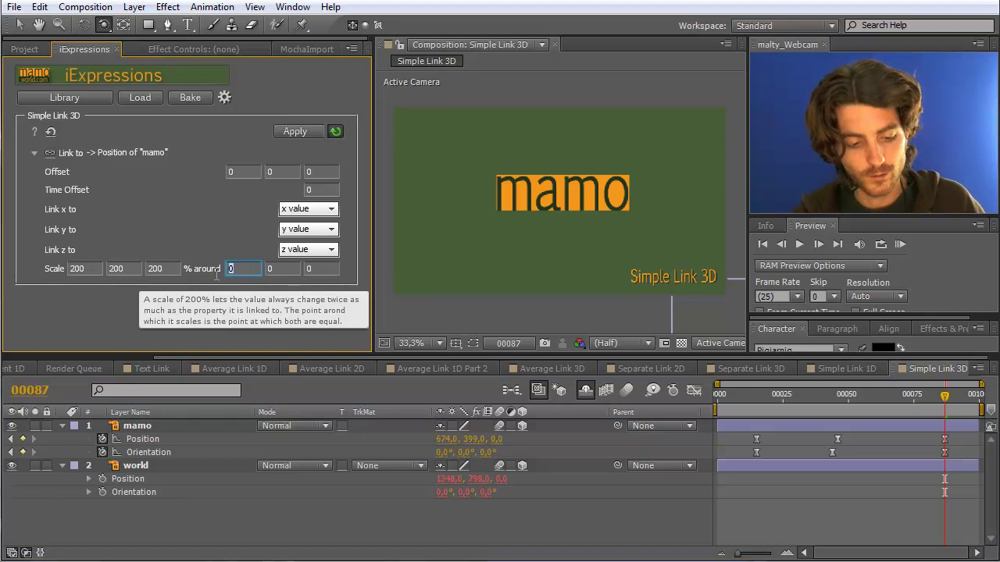
{"action": "type", "text": "67"}
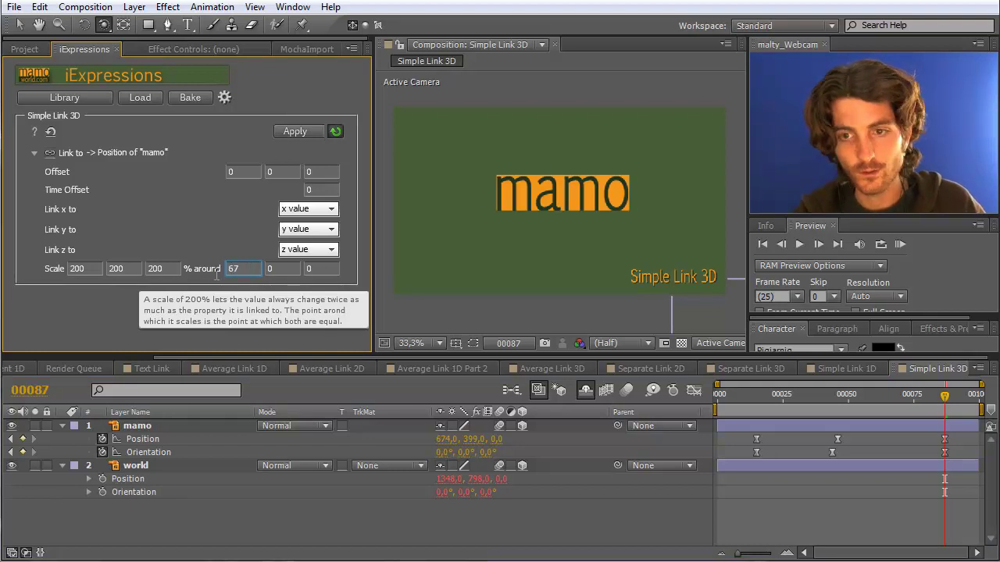
{"action": "type", "text": "4"}
{"action": "left_click", "coordinate": [283, 271]}
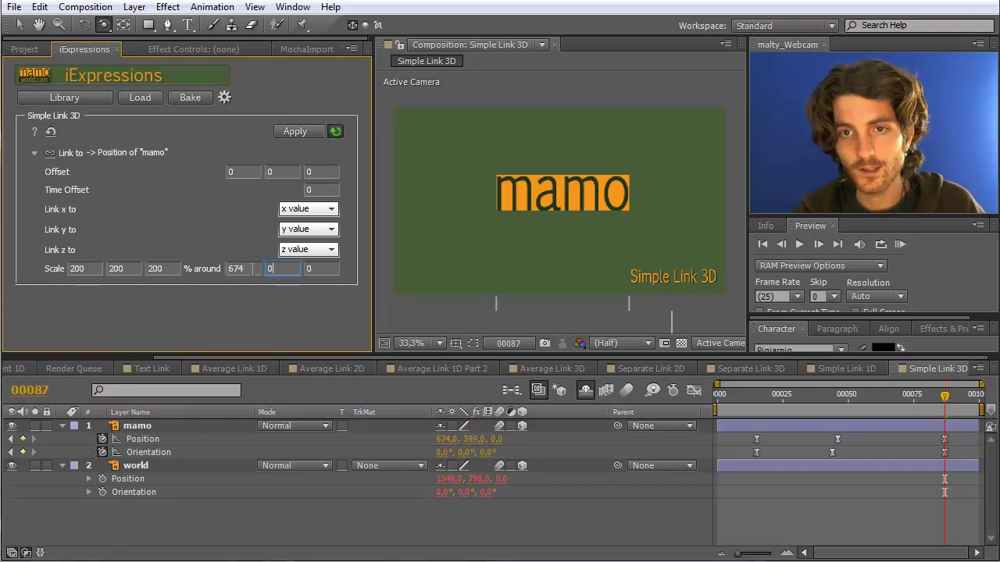
{"action": "mouse_move", "coordinate": [236, 268]}
{"action": "type", "text": "399"}
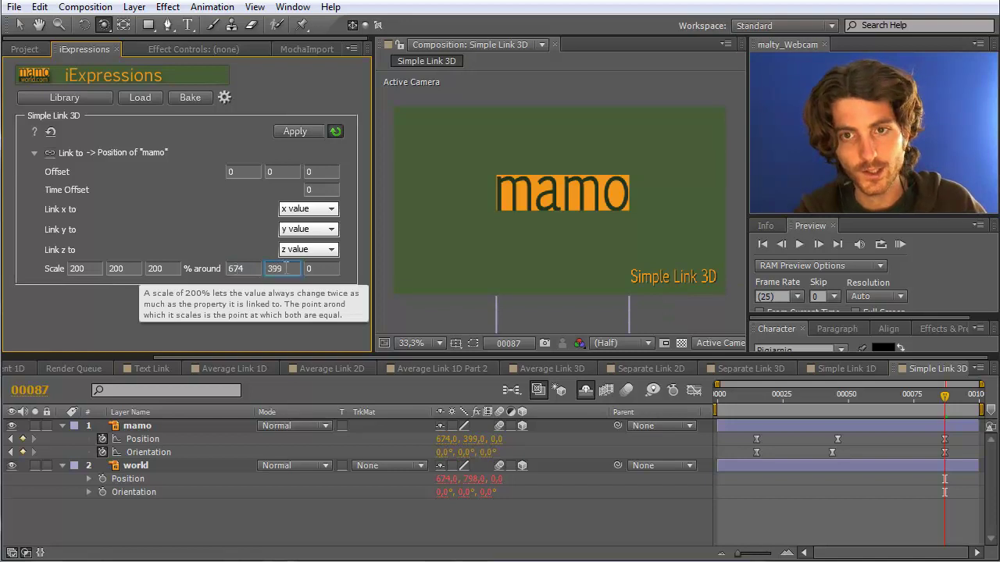
{"action": "left_click", "coordinate": [323, 269]}
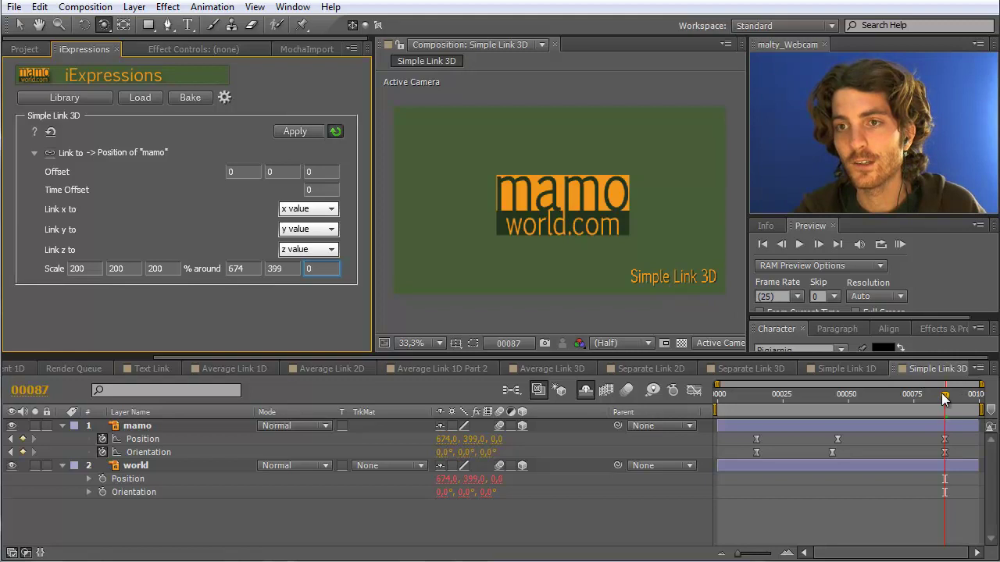
Scrub back from frame 75 to frame 0 to review world's 200%-scaled motion
{"action": "left_click_drag", "start_coordinate": [944, 399], "coordinate": [913, 395]}
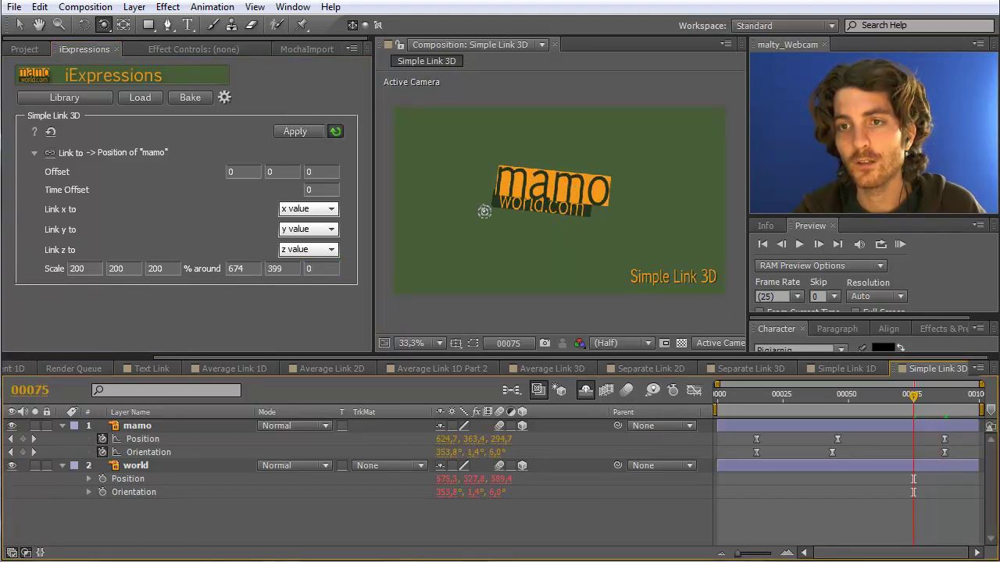
{"action": "left_click_drag", "start_coordinate": [912, 398], "coordinate": [722, 400]}
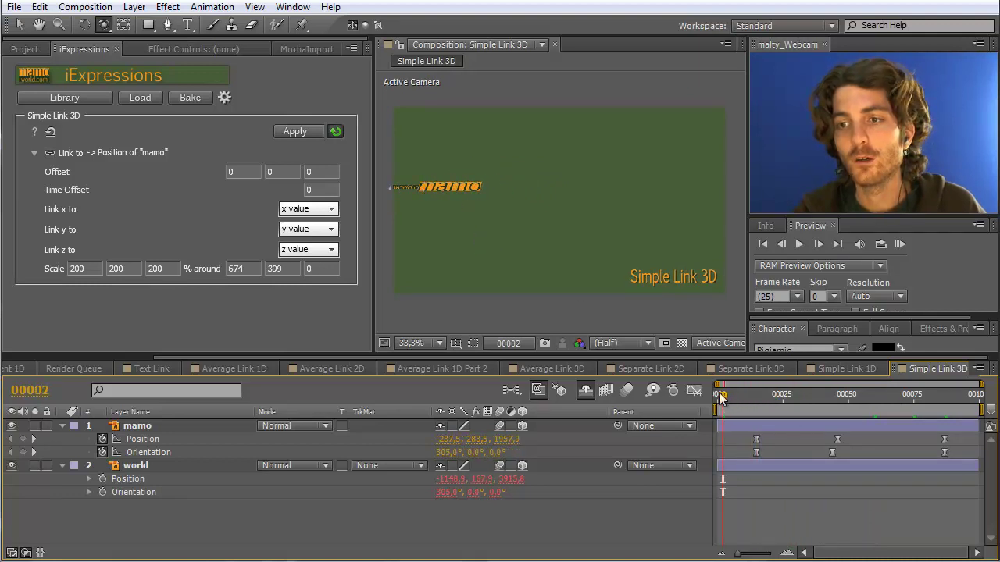
{"action": "left_click_drag", "start_coordinate": [720, 397], "coordinate": [670, 392]}
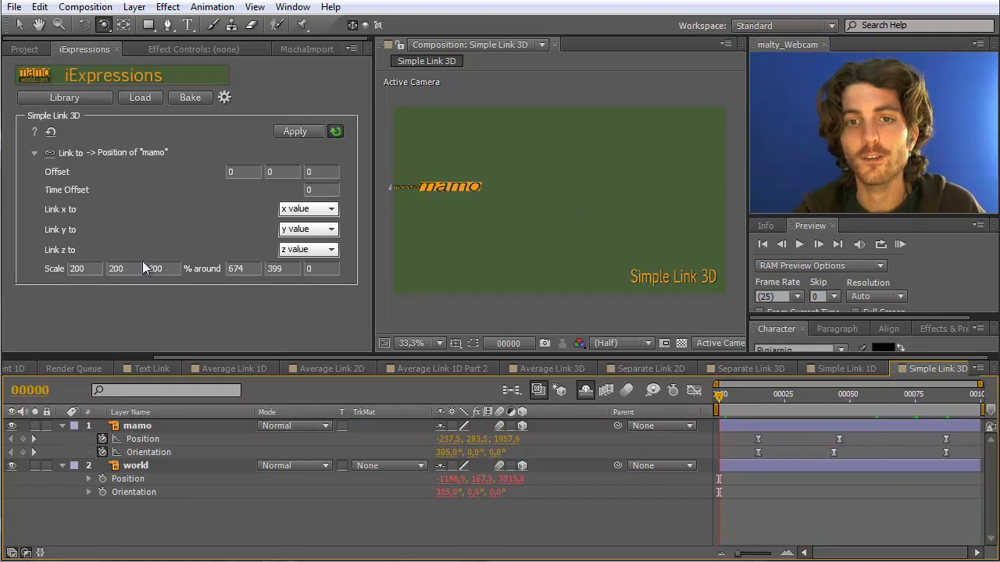
Set Scale x and Scale y to 100, keeping Scale z at 200
{"action": "left_click", "coordinate": [84, 266]}
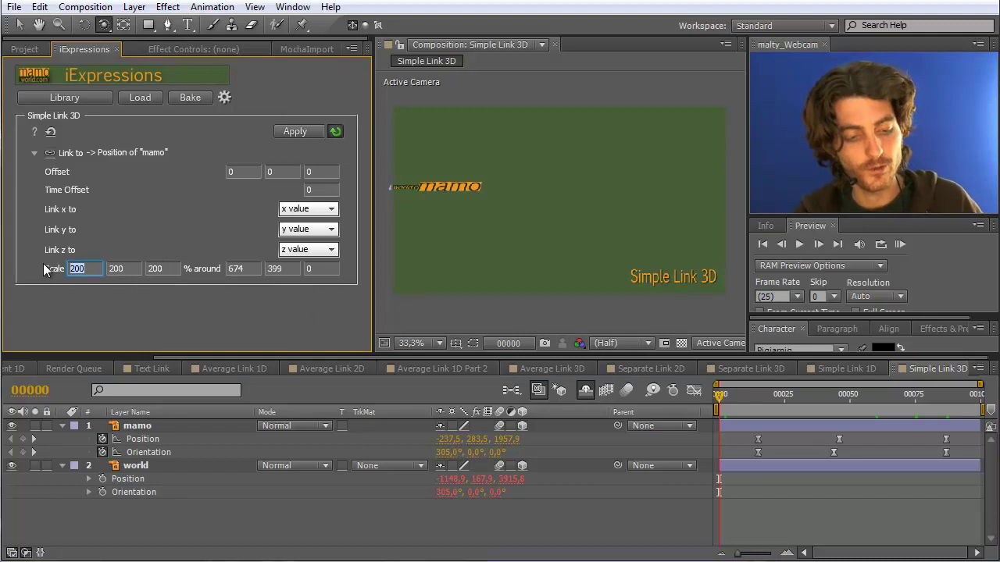
{"action": "left_click", "coordinate": [118, 266]}
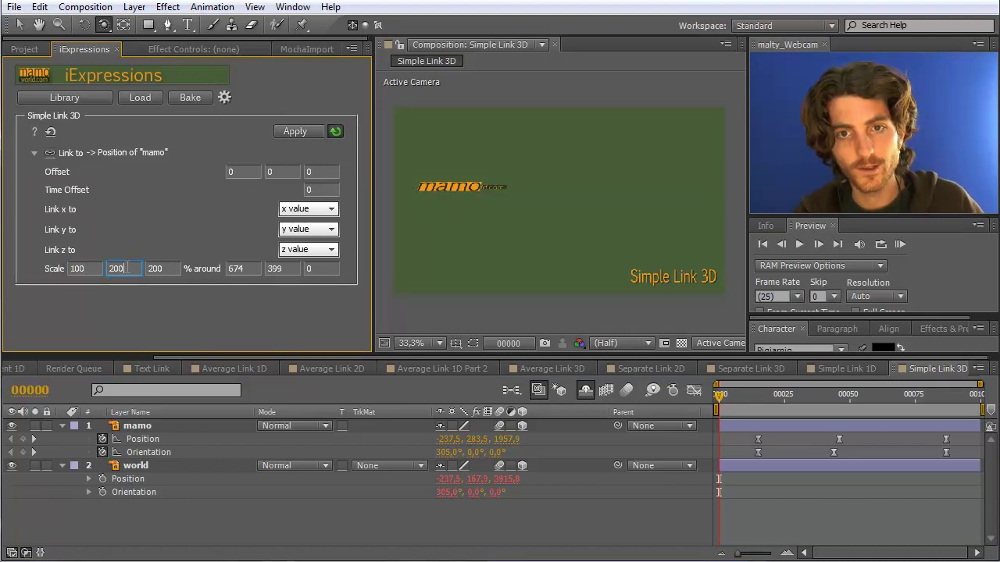
{"action": "type", "text": "100"}
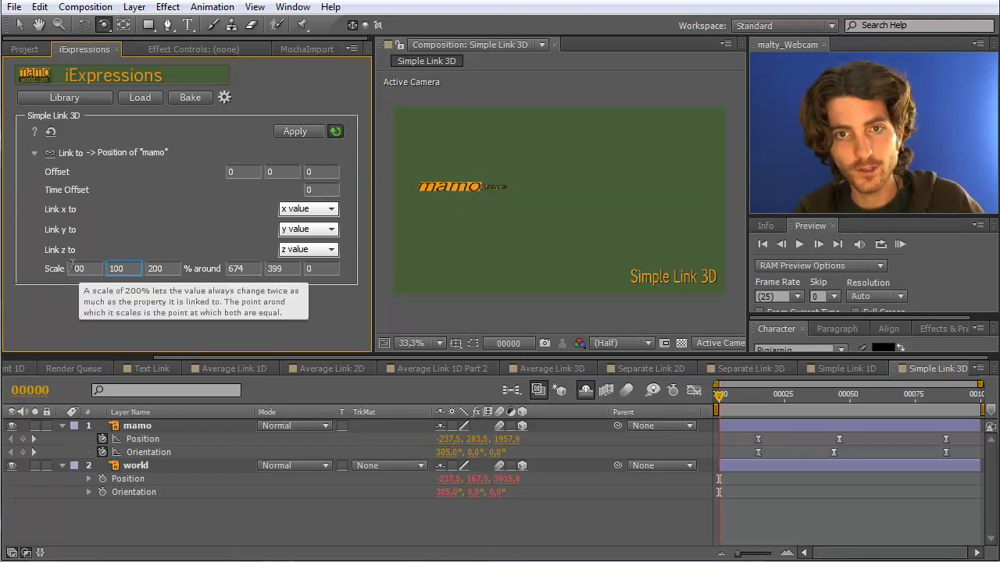
{"action": "left_click", "coordinate": [97, 268]}
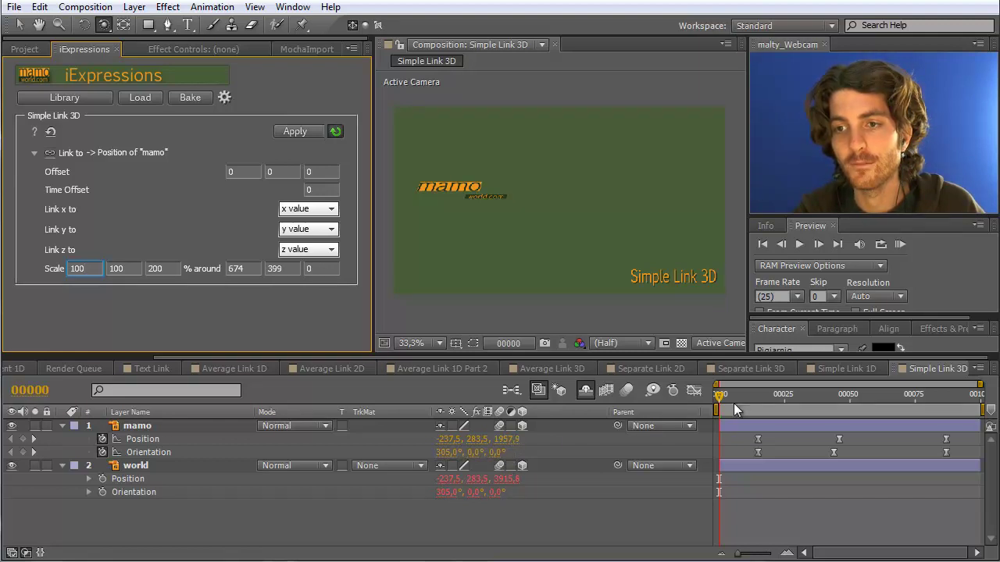
{"action": "mouse_move", "coordinate": [721, 394]}
{"action": "left_mouse_down"}
{"action": "mouse_move", "coordinate": [943, 395]}
{"action": "mouse_move", "coordinate": [718, 396]}
{"action": "left_mouse_up"}
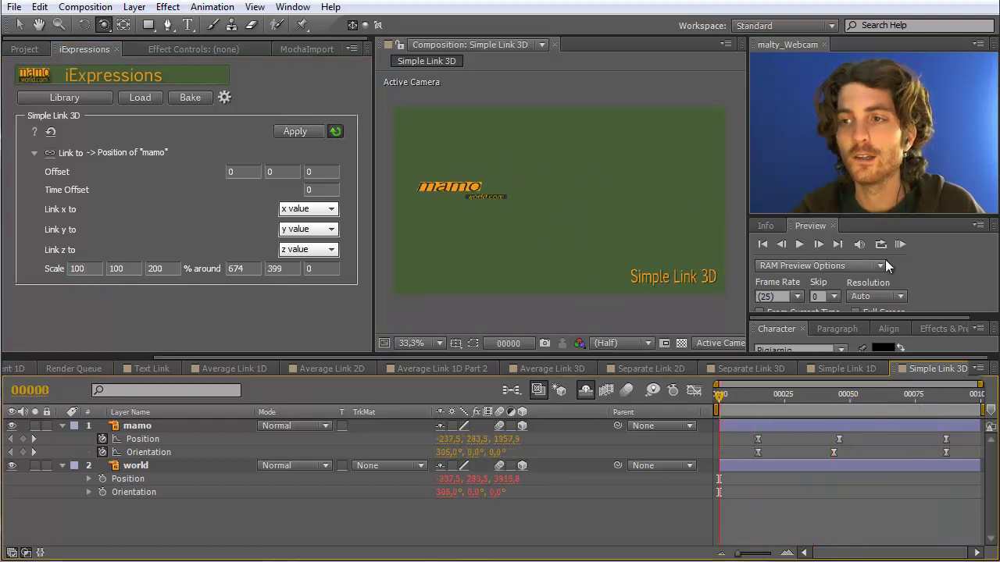
{"action": "key", "text": "KP_0"}
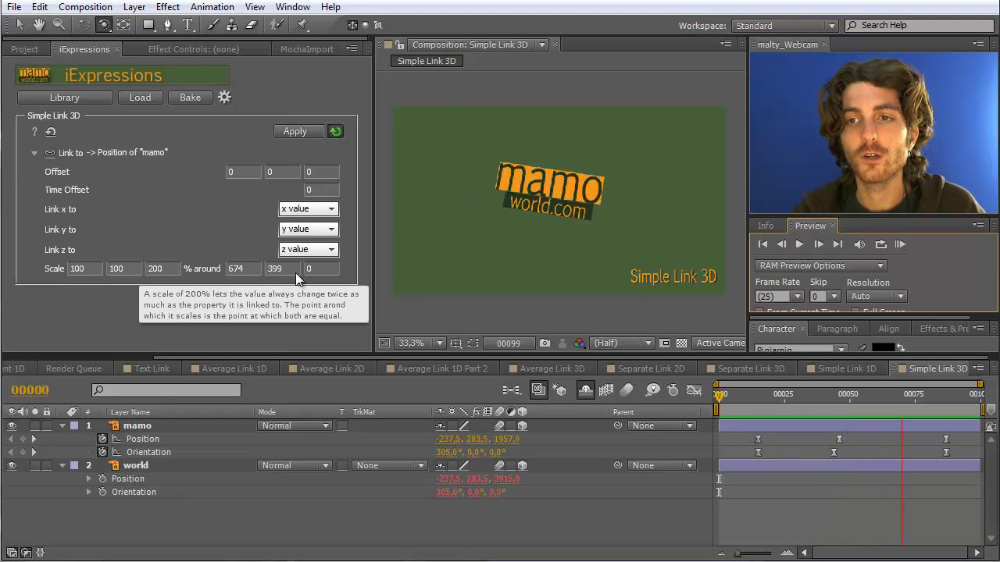
{"action": "left_click", "coordinate": [898, 243]}
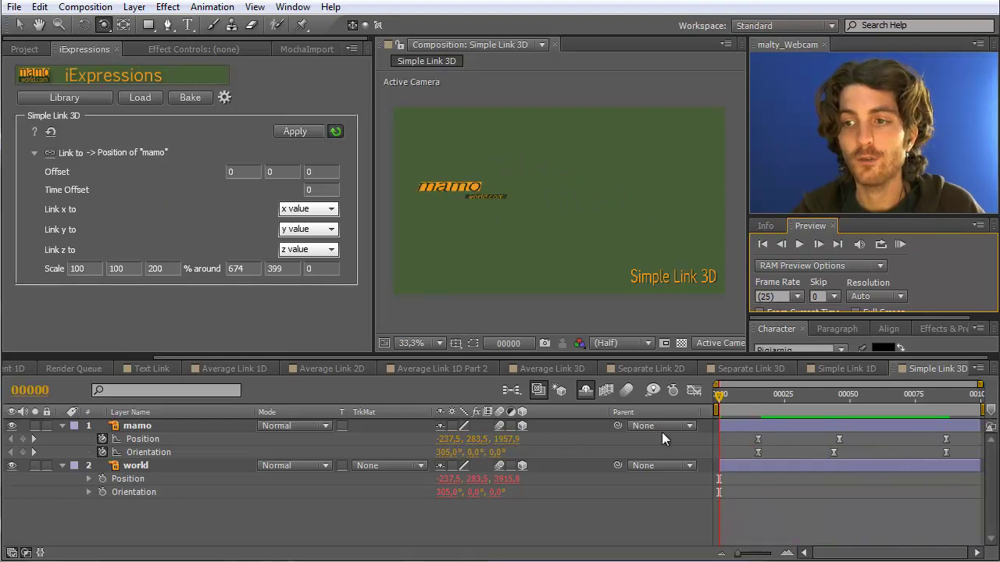